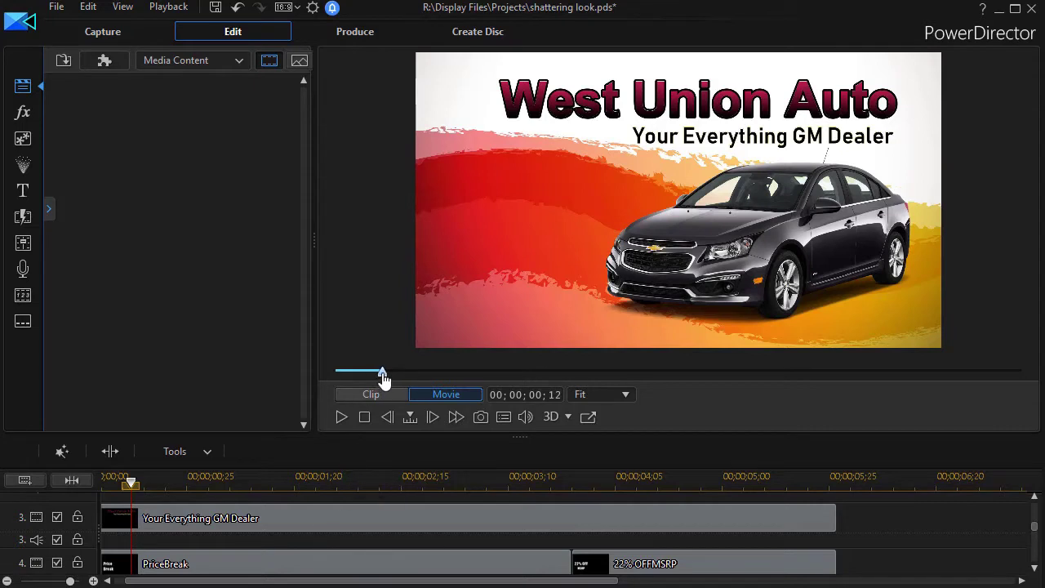
# Play the ad from near the start and move ahead to the 22% OFF MSRP title.
pyautogui.moveTo(381, 374); pyautogui.dragTo(360, 376)
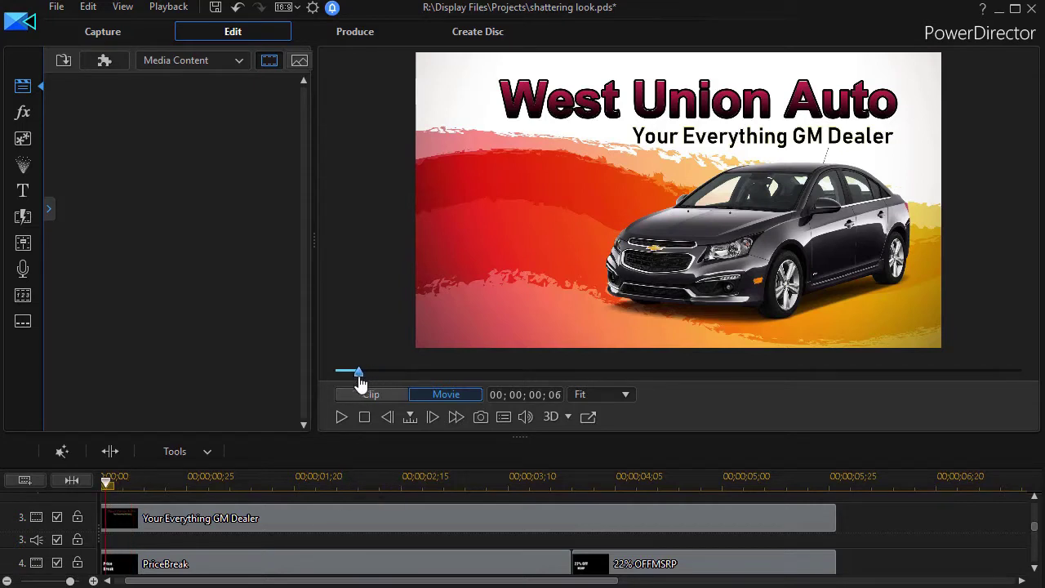
pyautogui.click(339, 415)
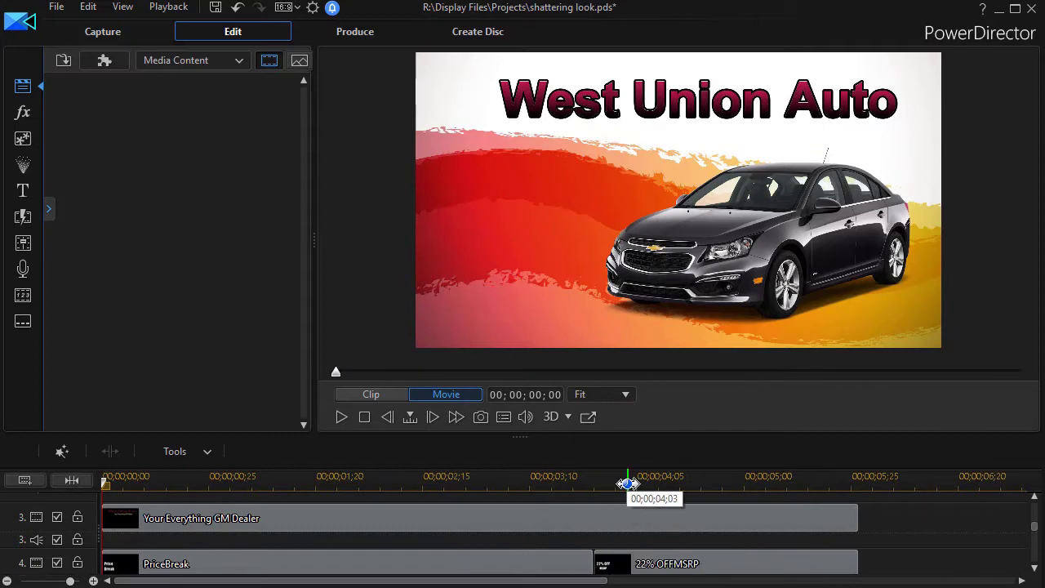
pyautogui.click(628, 484)
pyautogui.moveTo(631, 489); pyautogui.dragTo(462, 494)
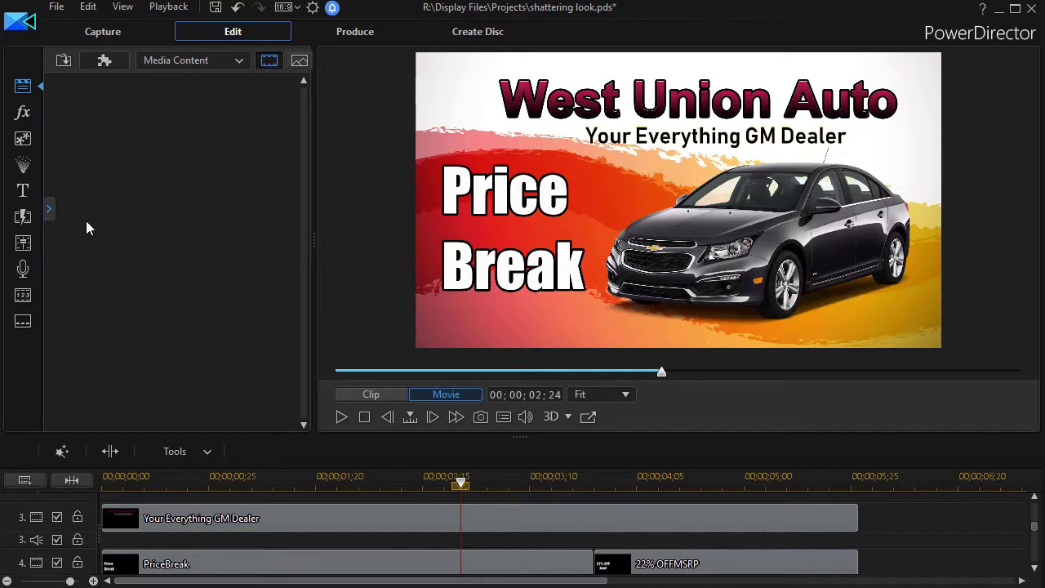
# Add the Glass 1 transition to the end of the PriceBreak clip on track 4.
pyautogui.click(22, 216)
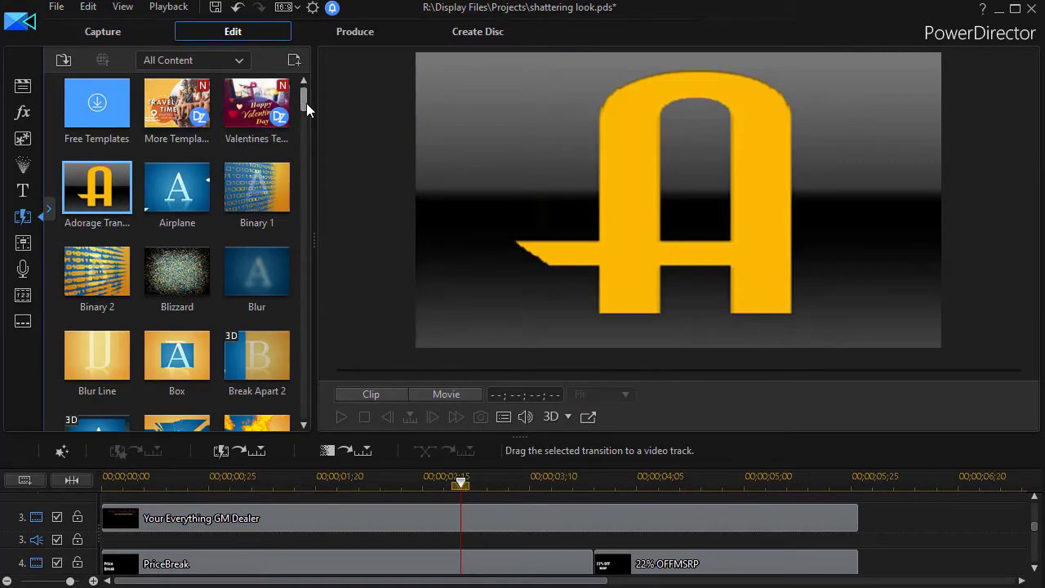
pyautogui.moveTo(303, 102); pyautogui.dragTo(302, 212)
pyautogui.scroll(-3, 301, 211)
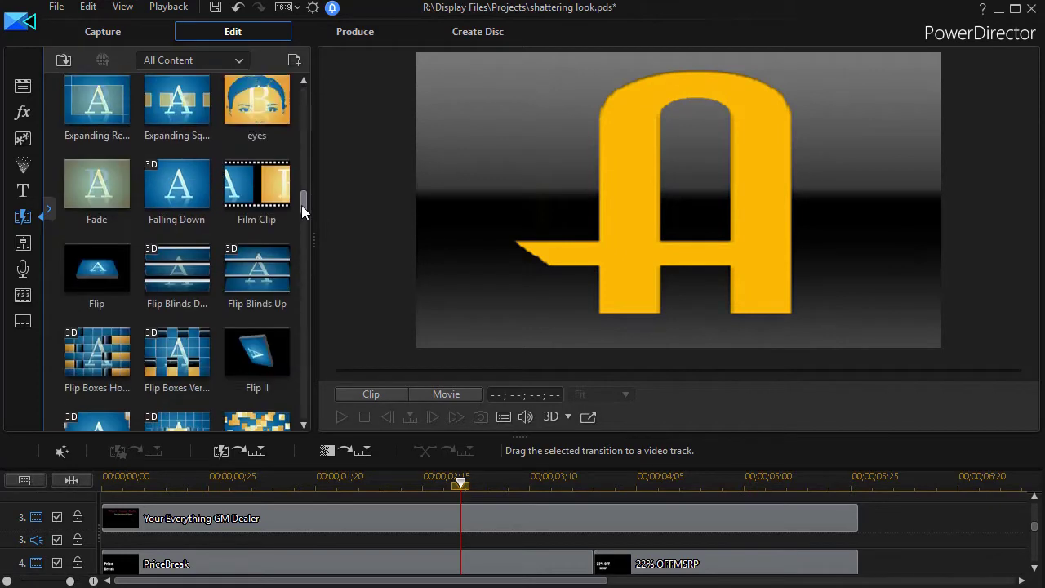
pyautogui.scroll(-4, 301, 212)
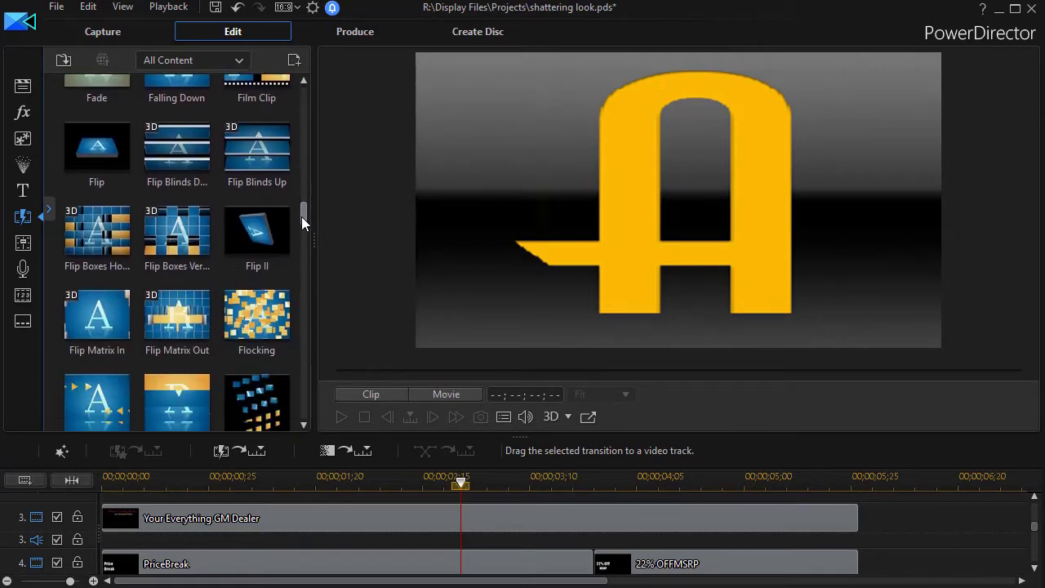
pyautogui.scroll(-2, 308, 251)
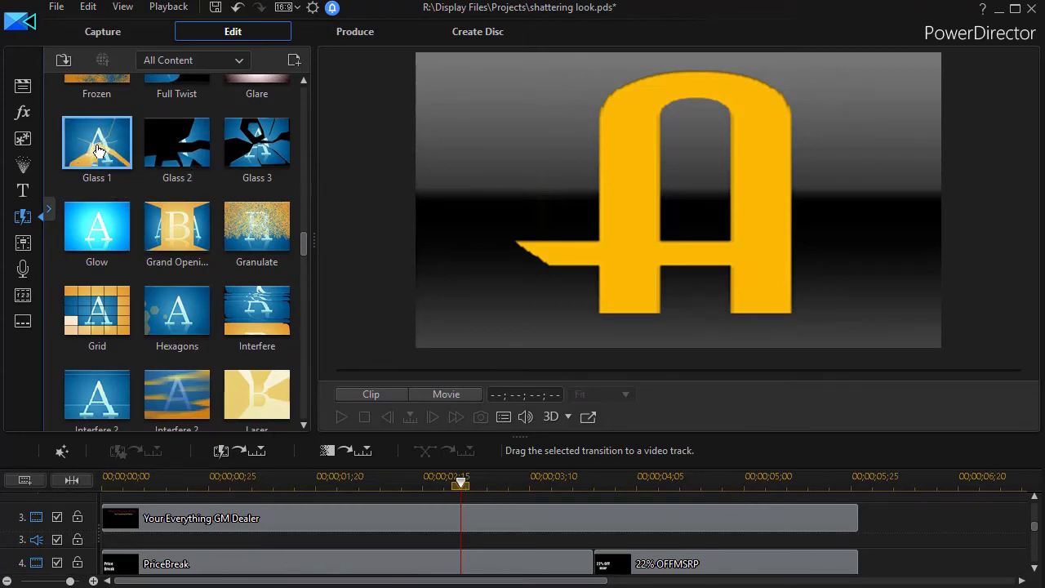
pyautogui.moveTo(97, 150); pyautogui.dragTo(530, 539)
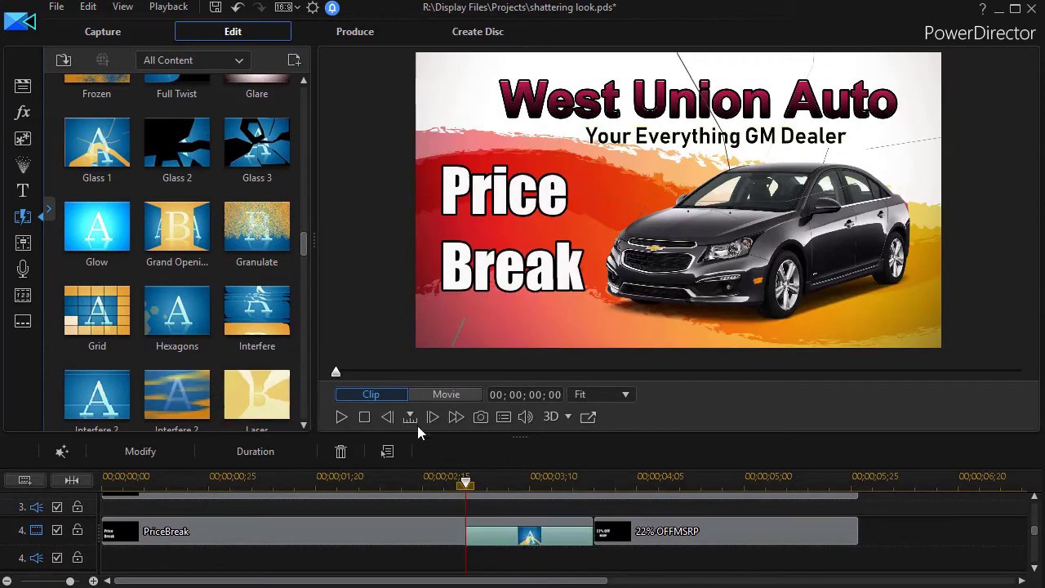
# Play back the Glass 1 shatter from about 1;27 and step through its frames around 3;06–3;07.
pyautogui.click(428, 482)
pyautogui.moveTo(417, 498); pyautogui.dragTo(346, 497)
pyautogui.click(346, 531)
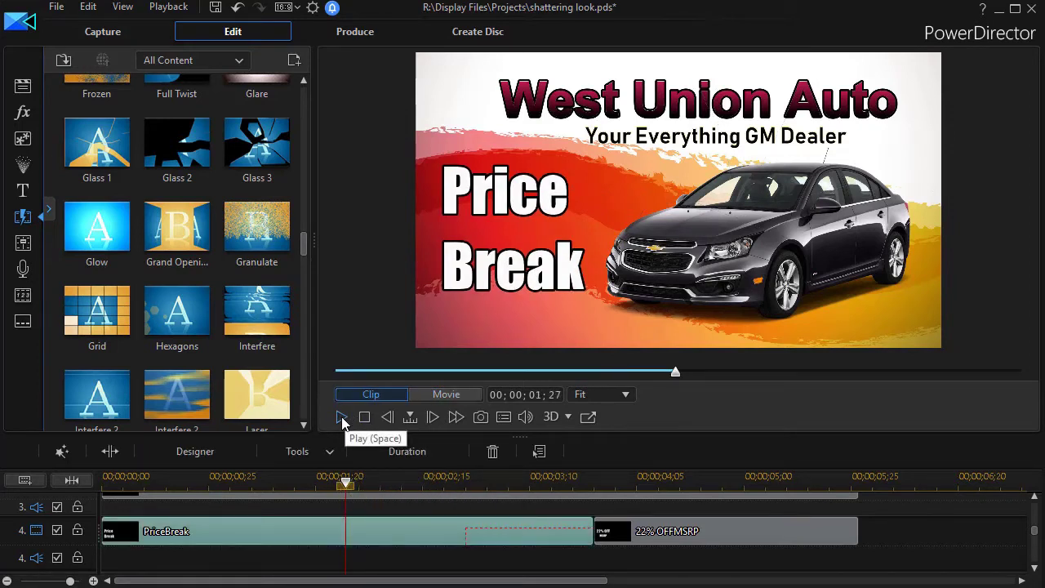
pyautogui.click(342, 418)
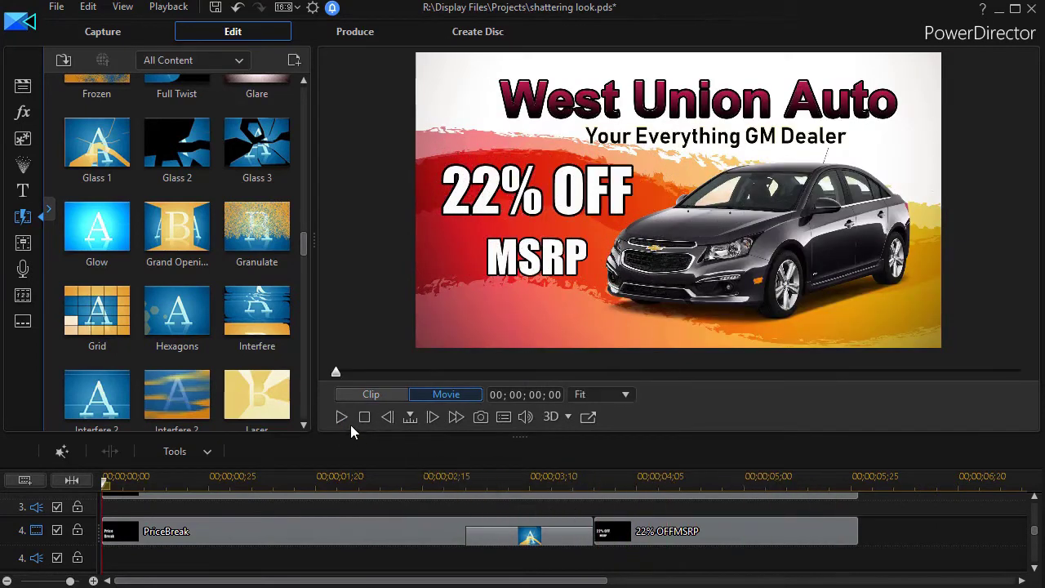
pyautogui.click(514, 488)
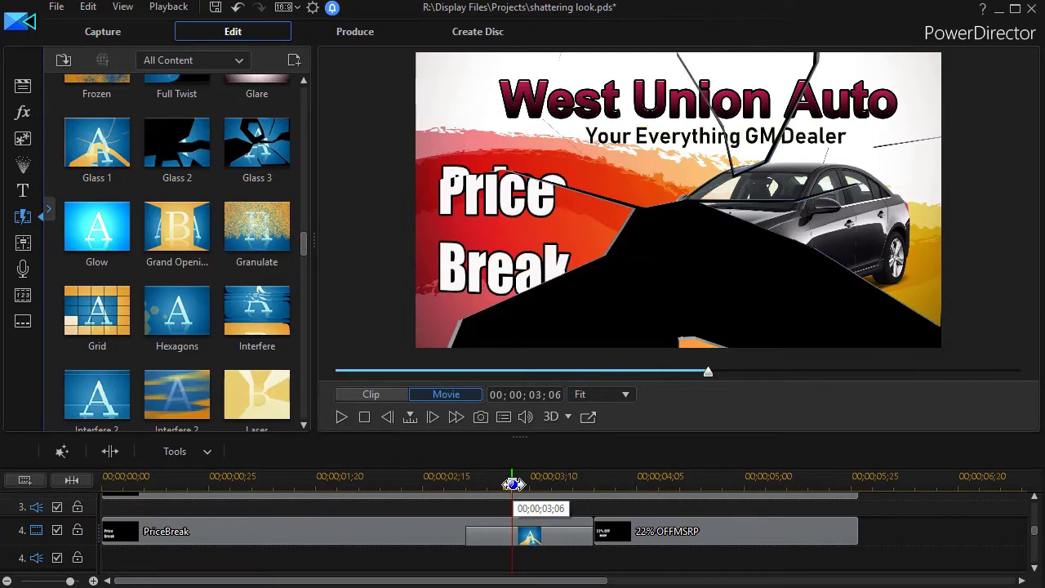
pyautogui.moveTo(518, 488)
pyautogui.mouseDown()
pyautogui.moveTo(498, 489)
pyautogui.moveTo(531, 490)
pyautogui.mouseUp()
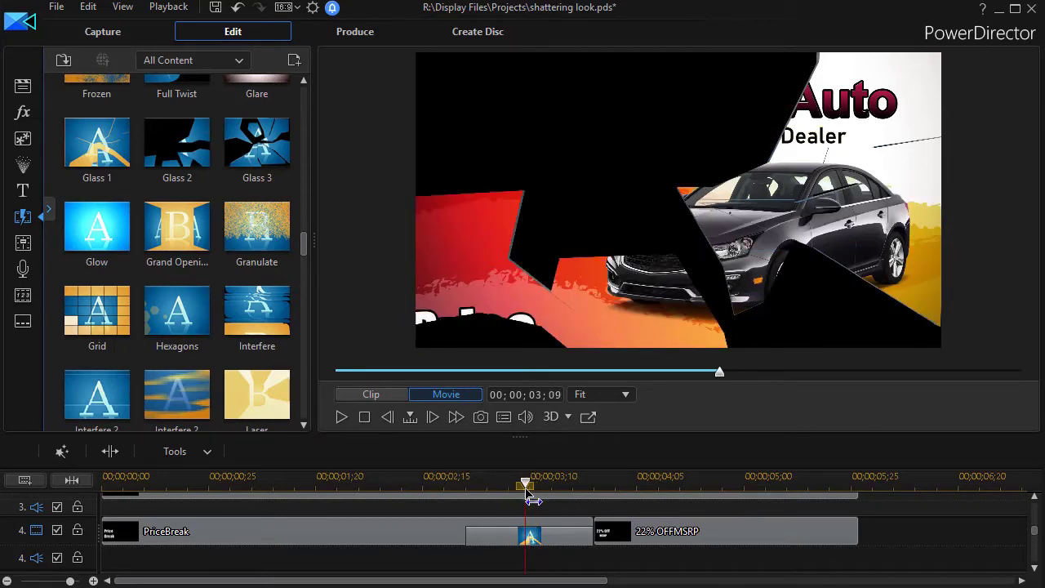
pyautogui.click(502, 536)
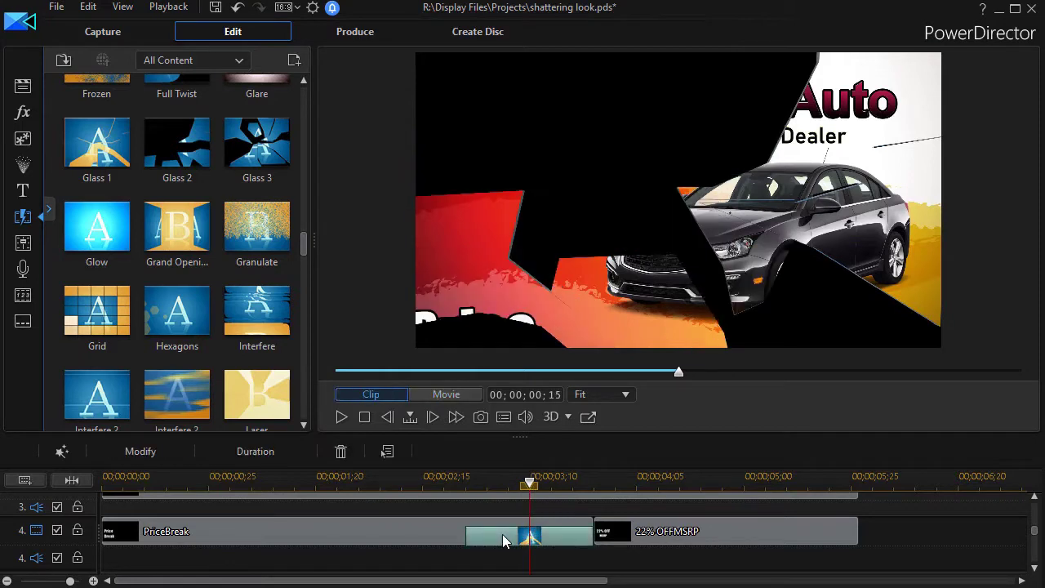
# Replace Glass 1 with Glass 2 on the PriceBreak clip and play it in Movie preview from about 1;24.
pyautogui.click(347, 454)
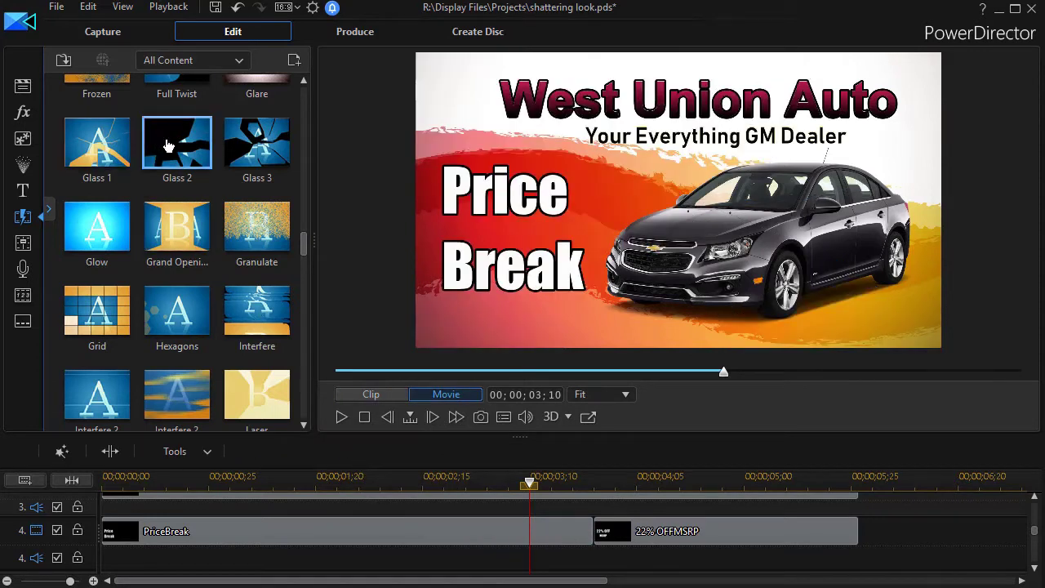
pyautogui.moveTo(167, 146); pyautogui.dragTo(509, 545)
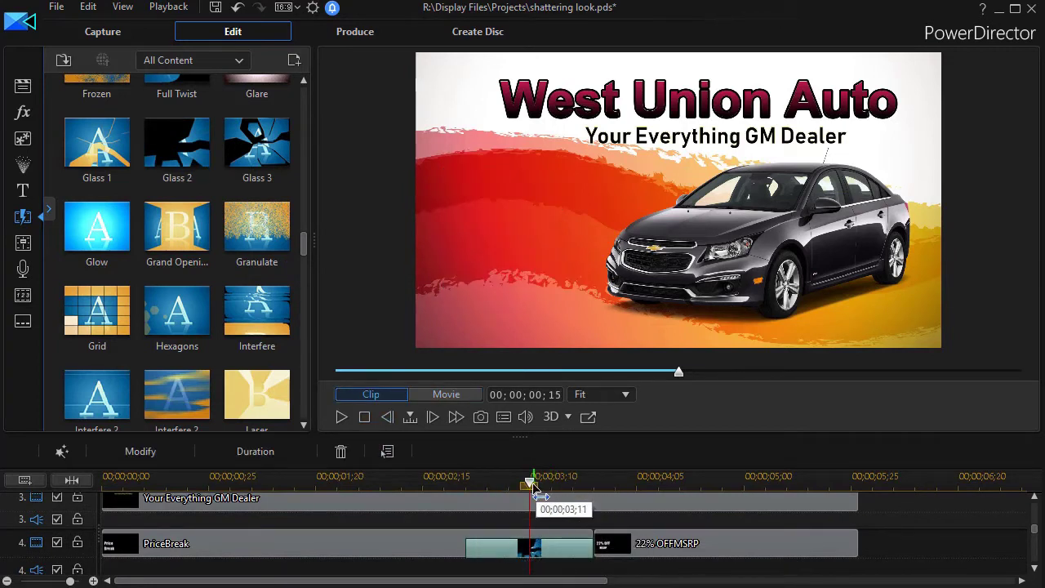
pyautogui.moveTo(539, 496); pyautogui.dragTo(334, 483)
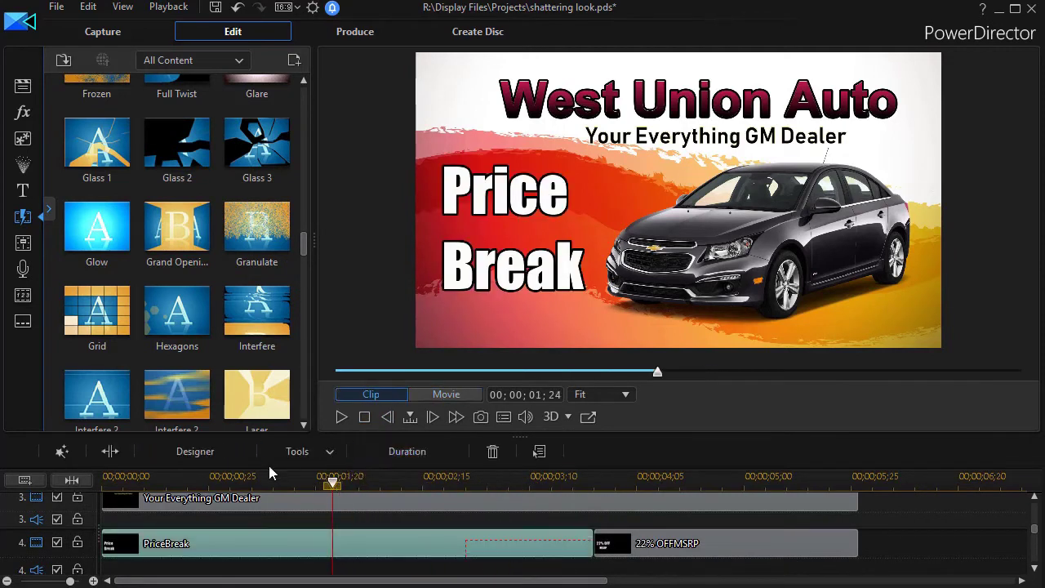
pyautogui.click(458, 394)
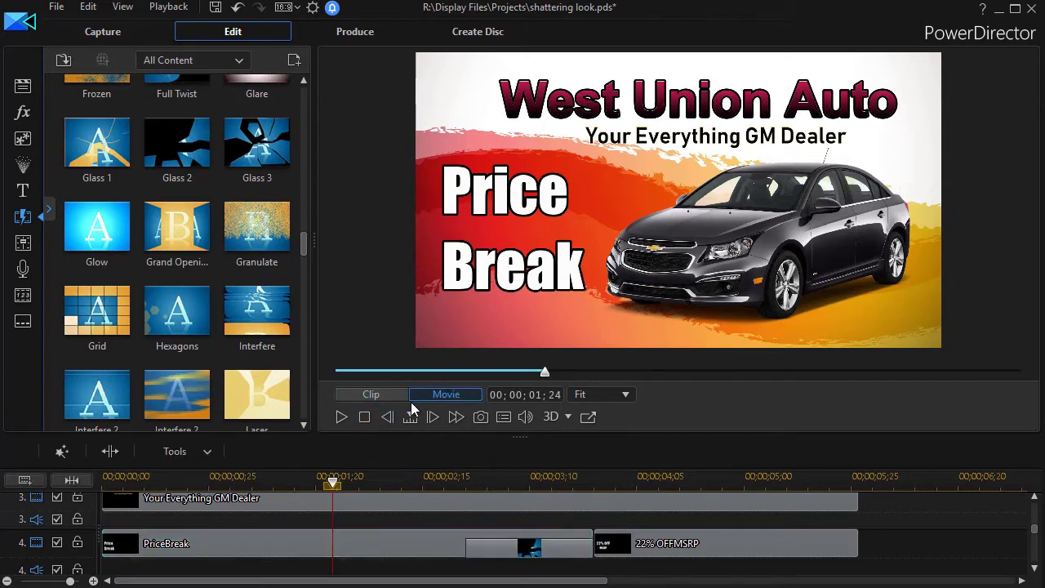
pyautogui.click(342, 418)
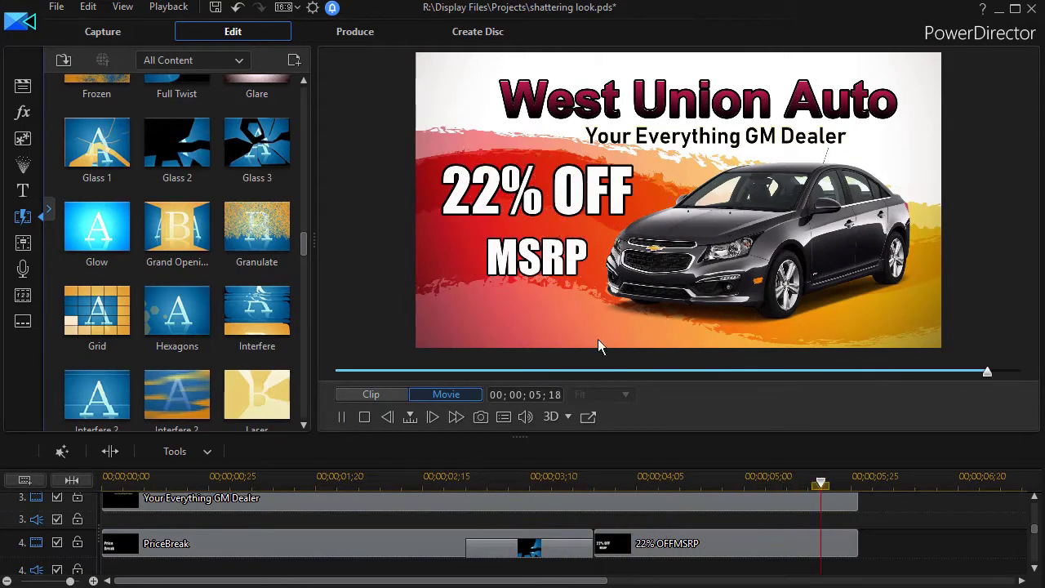
# Inspect the Glass 2 crack frame by frame around 3;00–3;01.
pyautogui.click(488, 513)
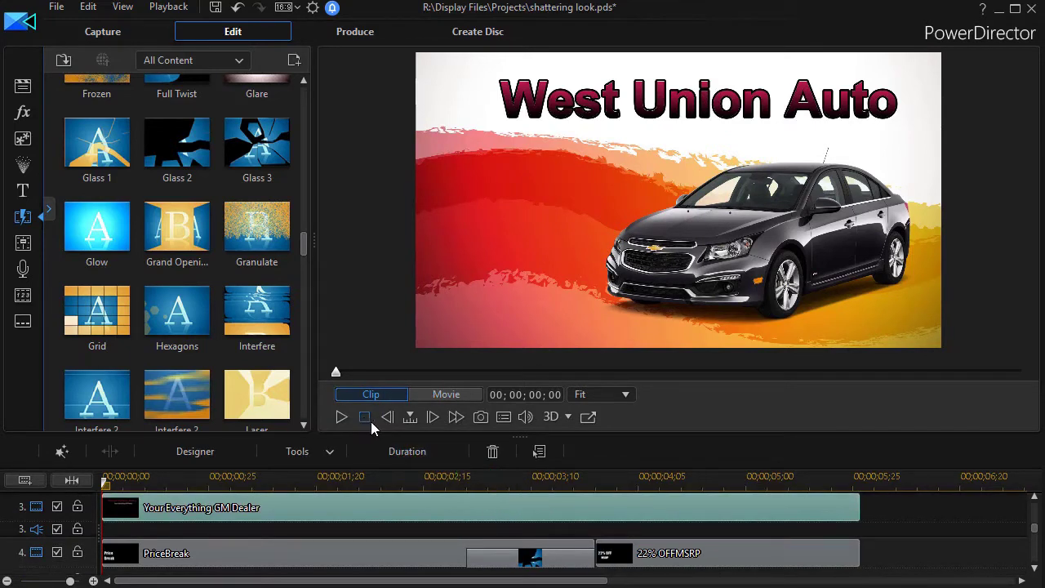
pyautogui.click(492, 482)
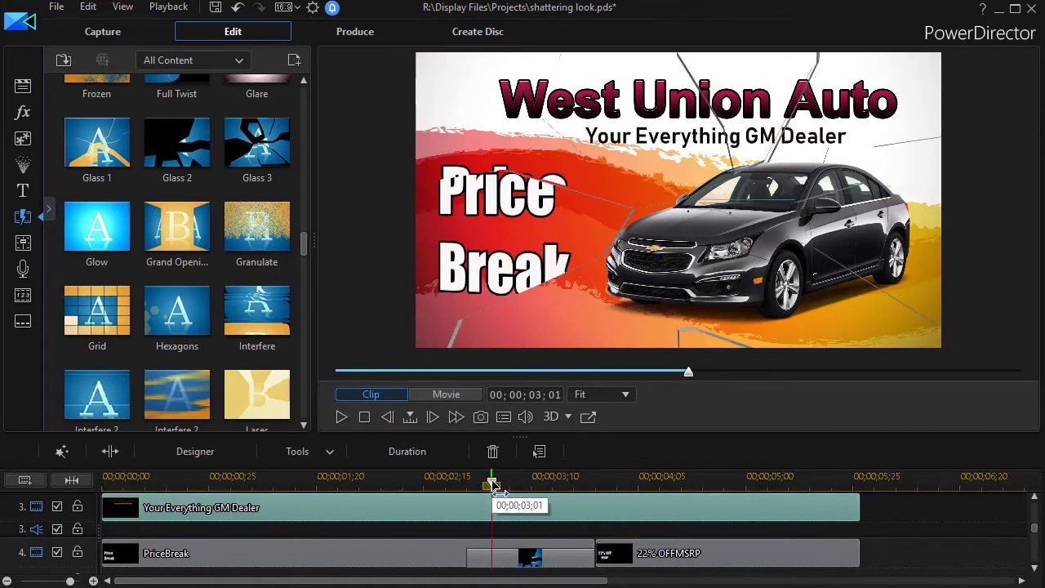
pyautogui.click(487, 483)
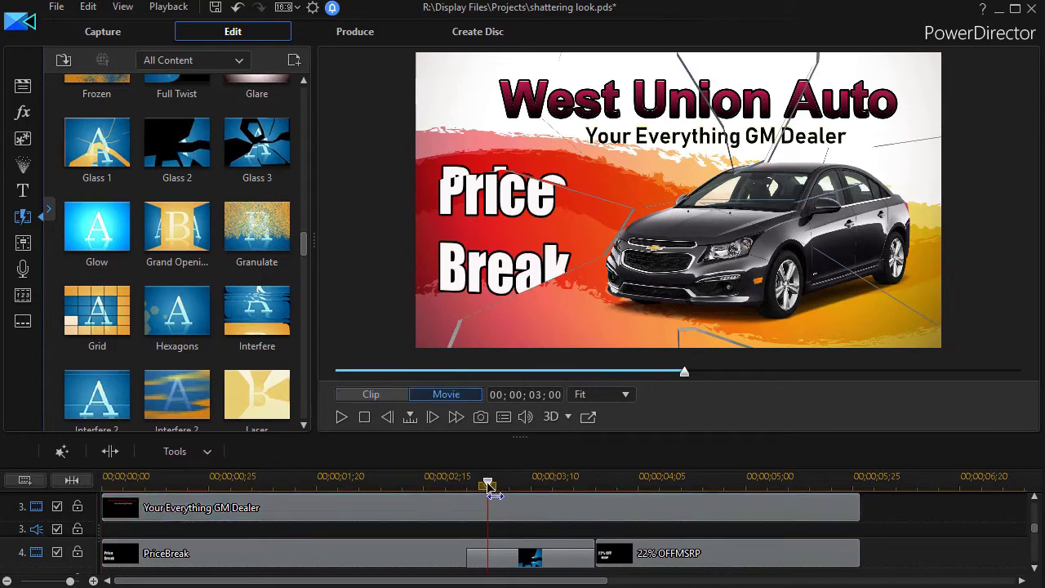
pyautogui.click(473, 198)
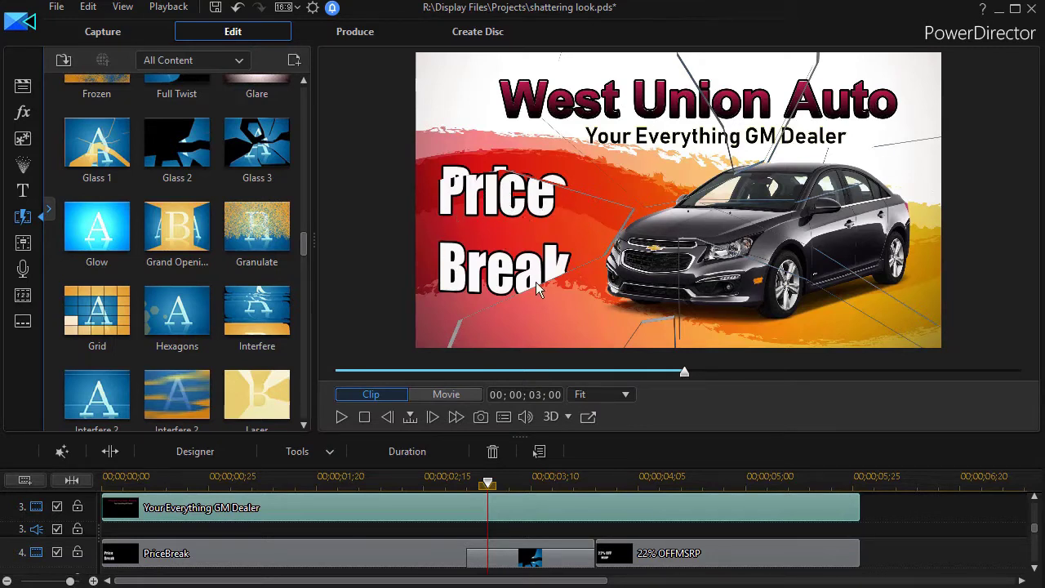
pyautogui.click(539, 559)
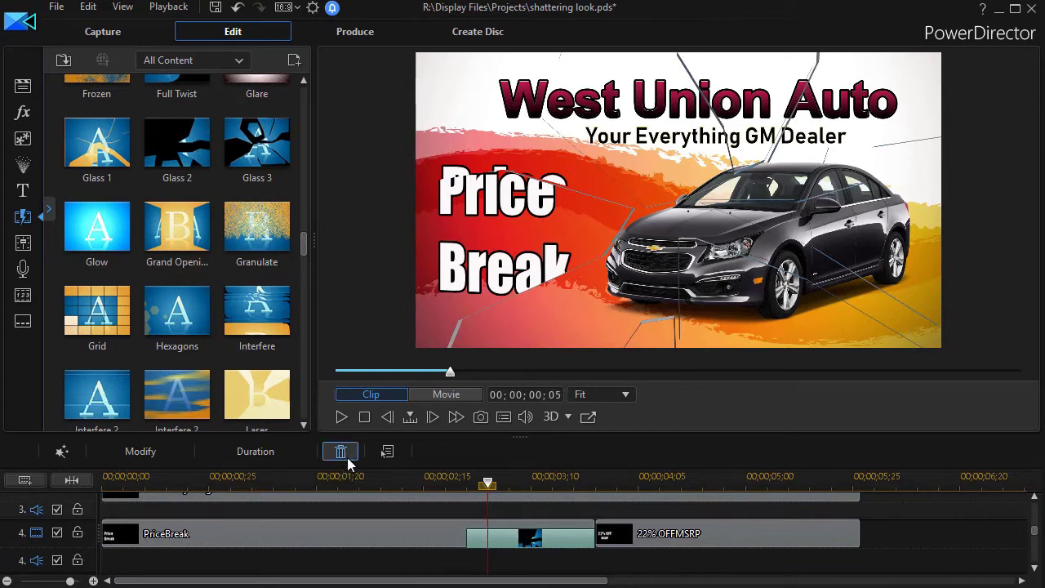
# Swap Glass 2 for Glass 3 before 22% OFF MSRP and play from about 1;26.
pyautogui.click(341, 454)
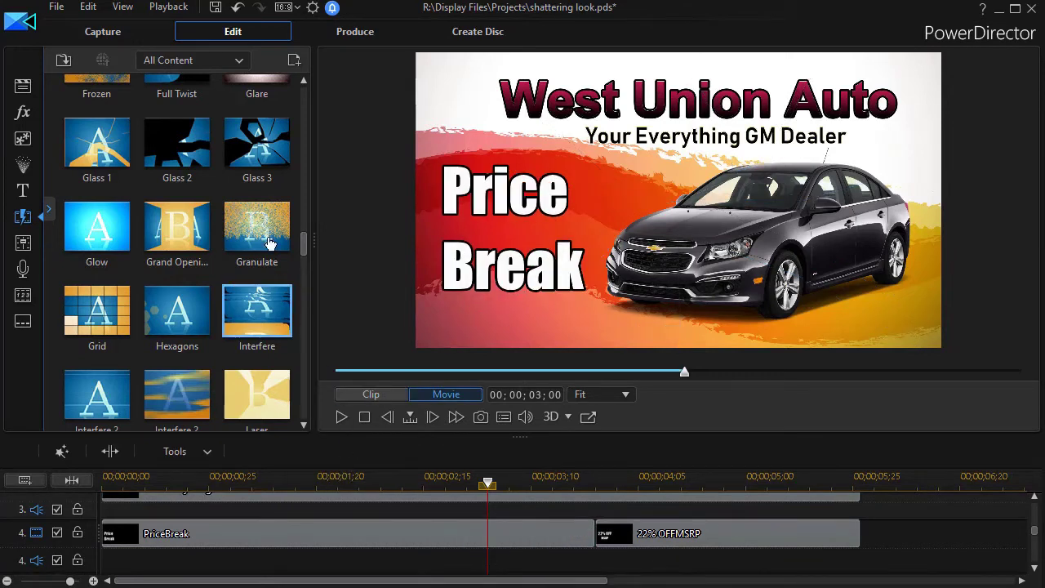
pyautogui.moveTo(257, 142); pyautogui.dragTo(498, 550)
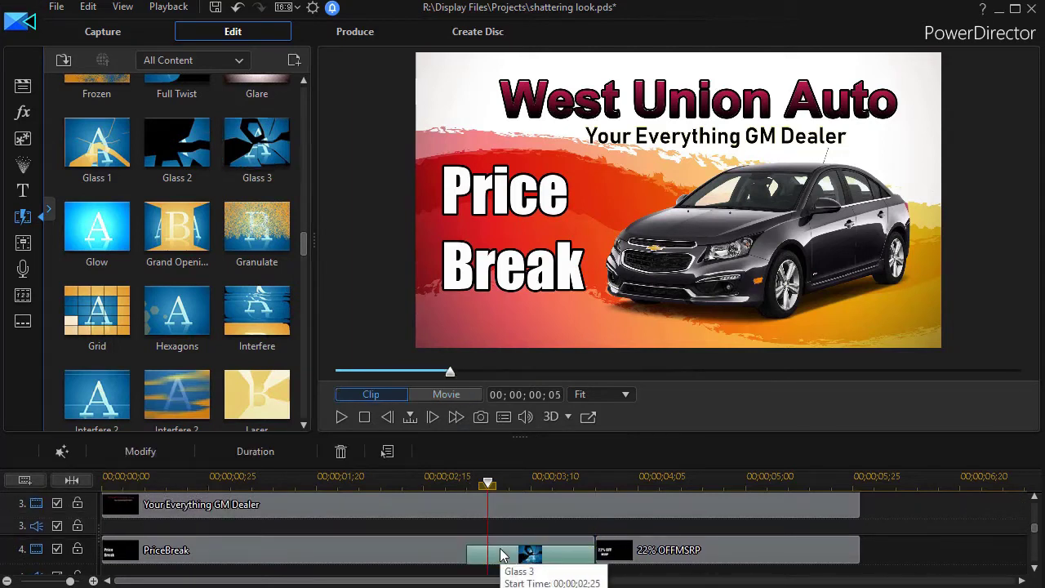
pyautogui.moveTo(488, 483); pyautogui.dragTo(348, 494)
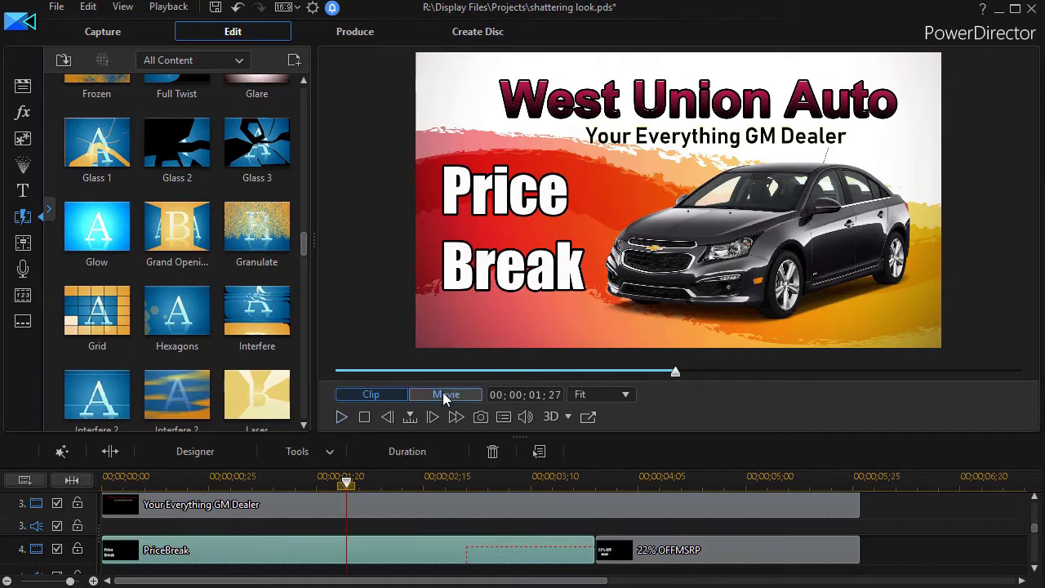
pyautogui.click(341, 417)
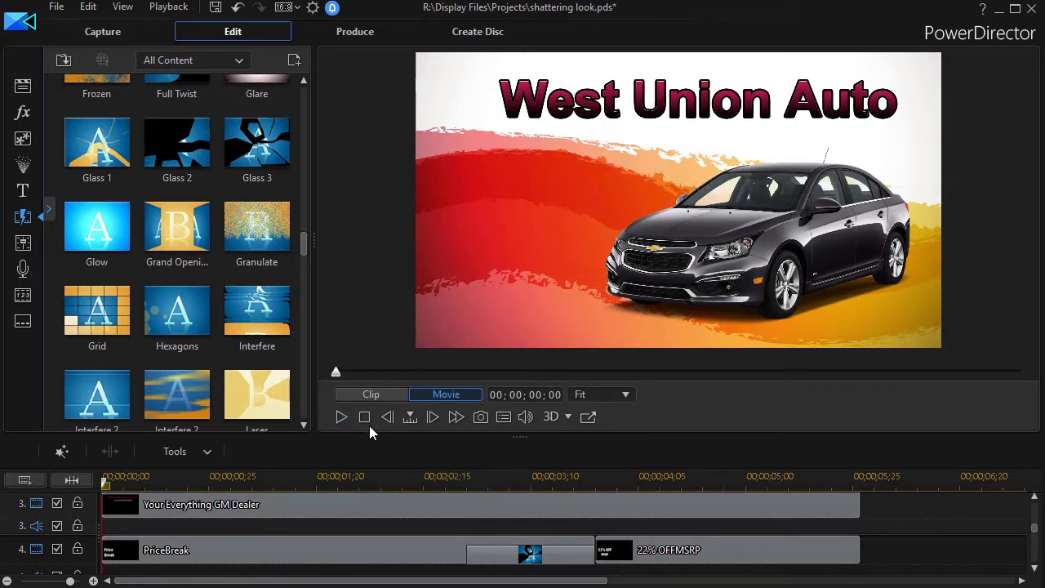
# Step through the Price Break title shattering frame by frame, then delete the Glass 3 transition.
pyautogui.click(481, 484)
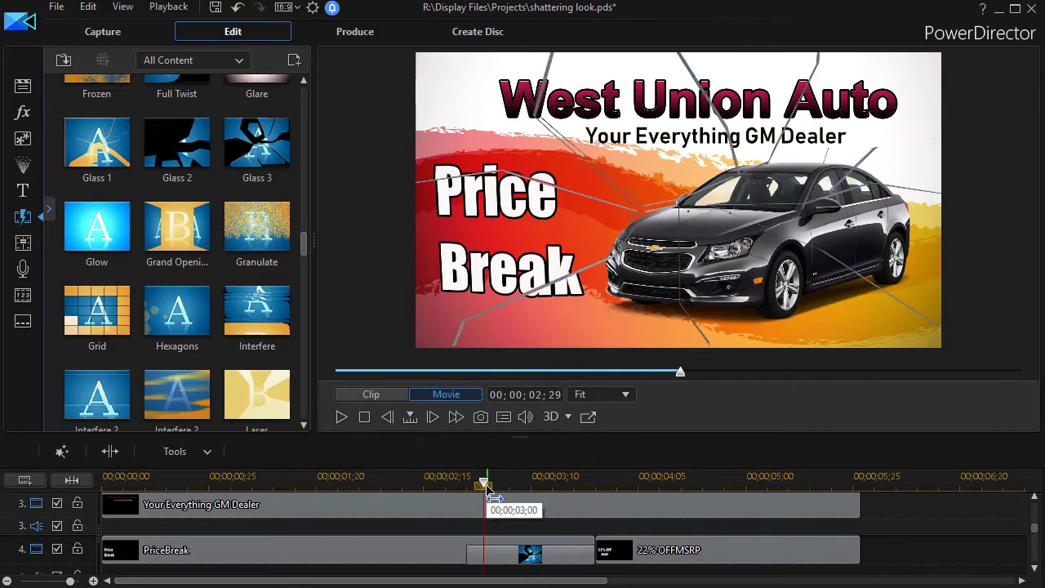
pyautogui.moveTo(484, 489)
pyautogui.mouseDown()
pyautogui.moveTo(515, 495)
pyautogui.moveTo(458, 493)
pyautogui.moveTo(510, 493)
pyautogui.moveTo(501, 491)
pyautogui.mouseUp()
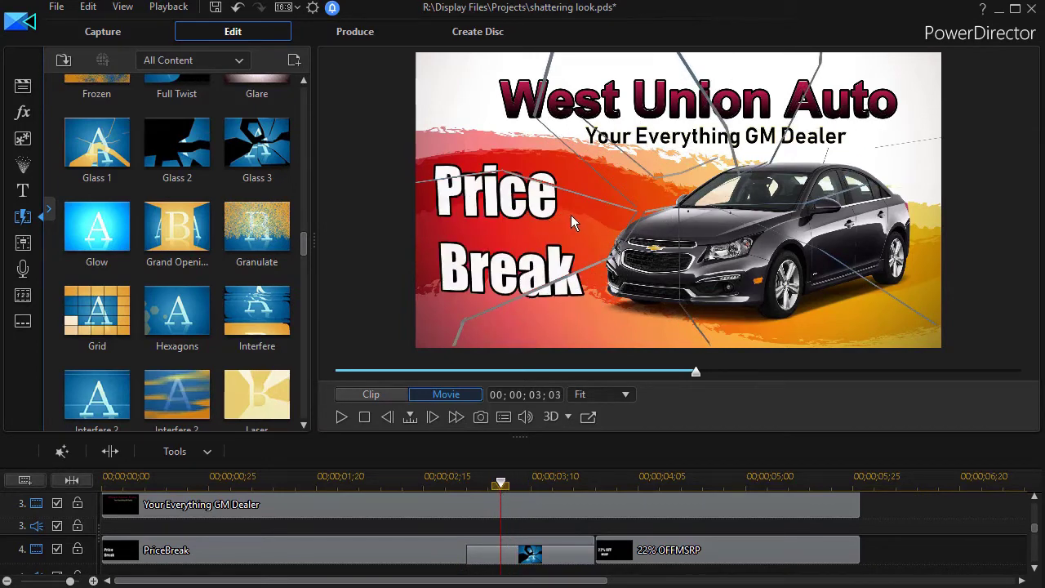
pyautogui.click(490, 558)
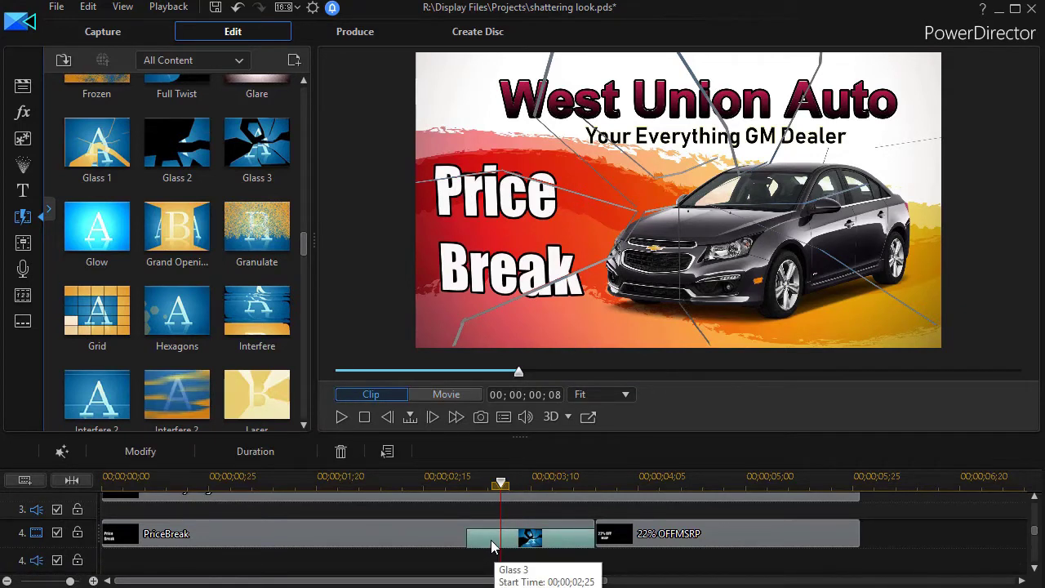
pyautogui.click(341, 450)
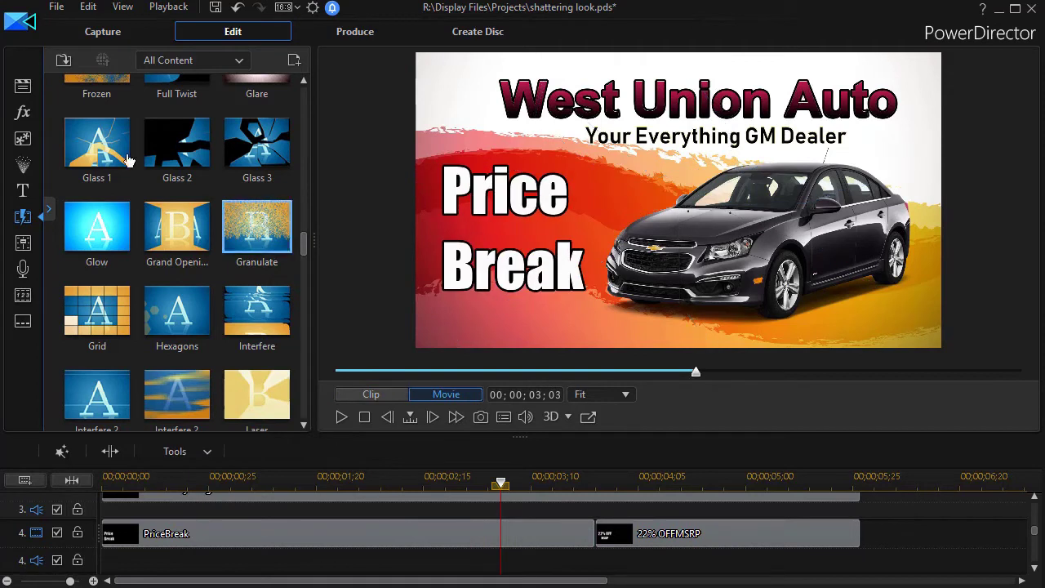
# Show the media library images as thumbnails, then select the PriceBreak title clip and delete it.
pyautogui.click(24, 86)
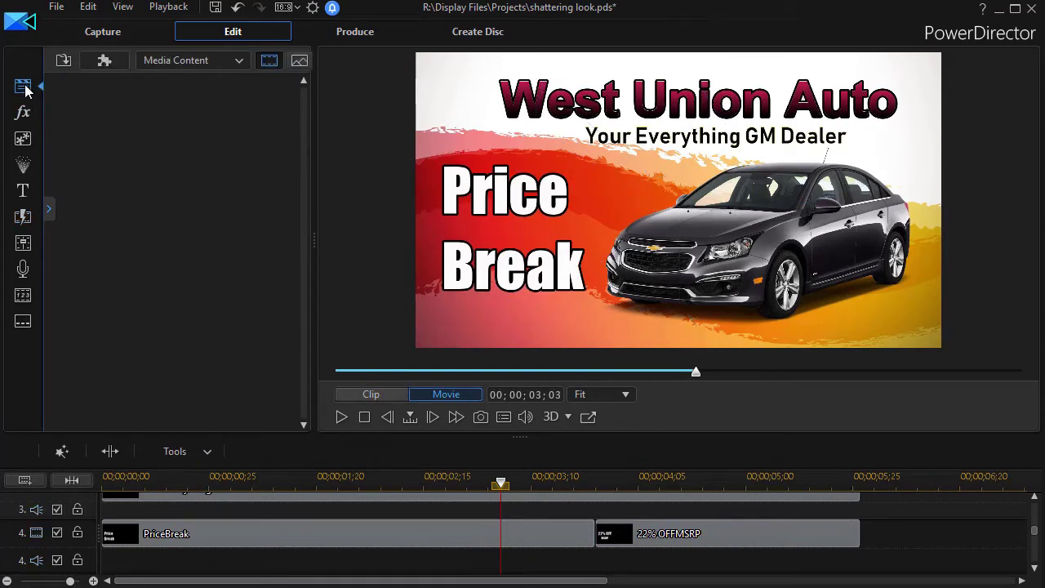
pyautogui.click(300, 64)
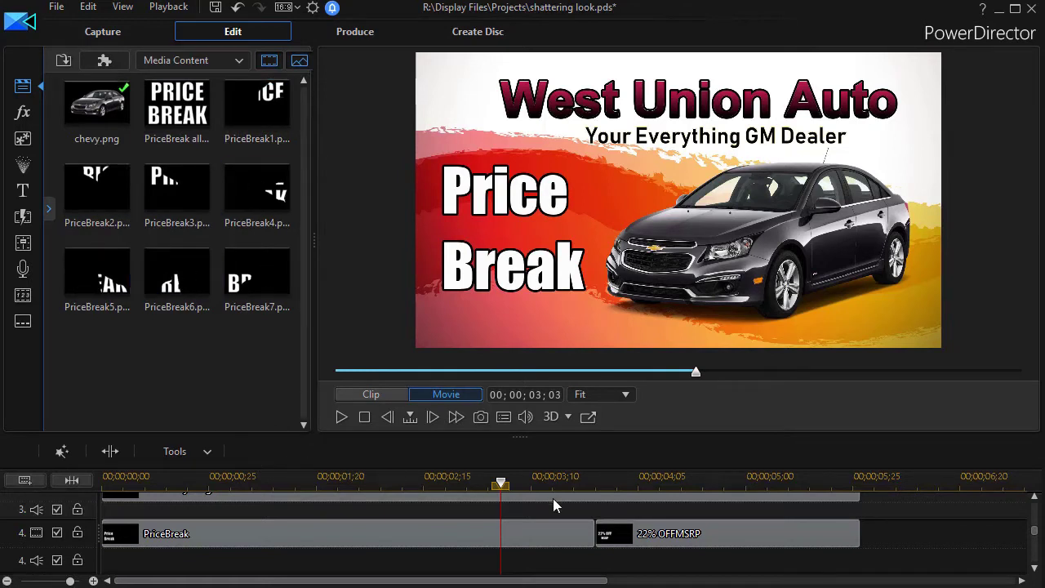
pyautogui.moveTo(499, 482); pyautogui.dragTo(286, 483)
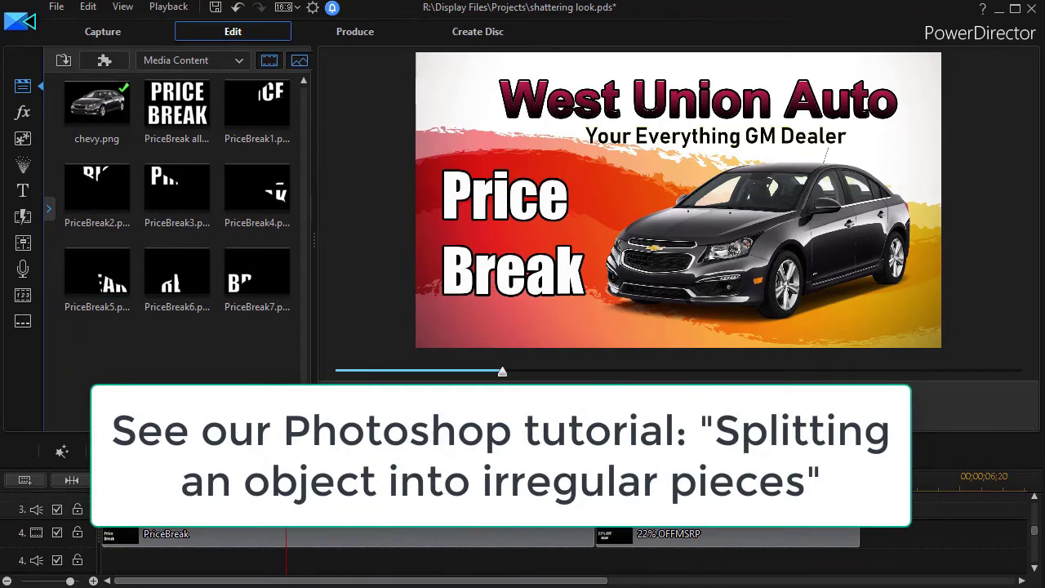
pyautogui.click(324, 539)
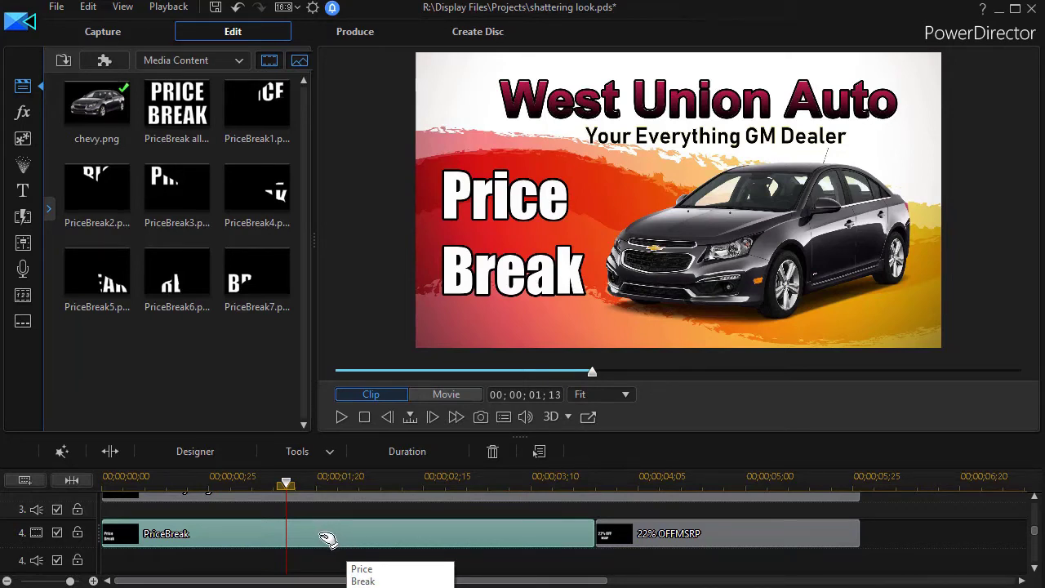
pyautogui.press('Delete')
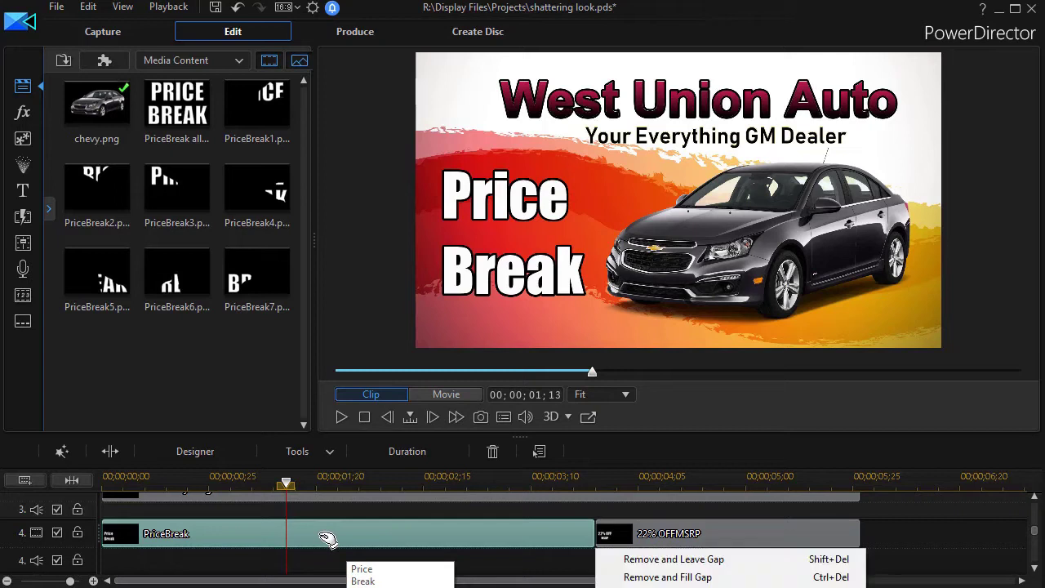
# Remove the PriceBreak clip leaving a gap and insert the PriceBreak all image at the start of track 4.
pyautogui.click(642, 561)
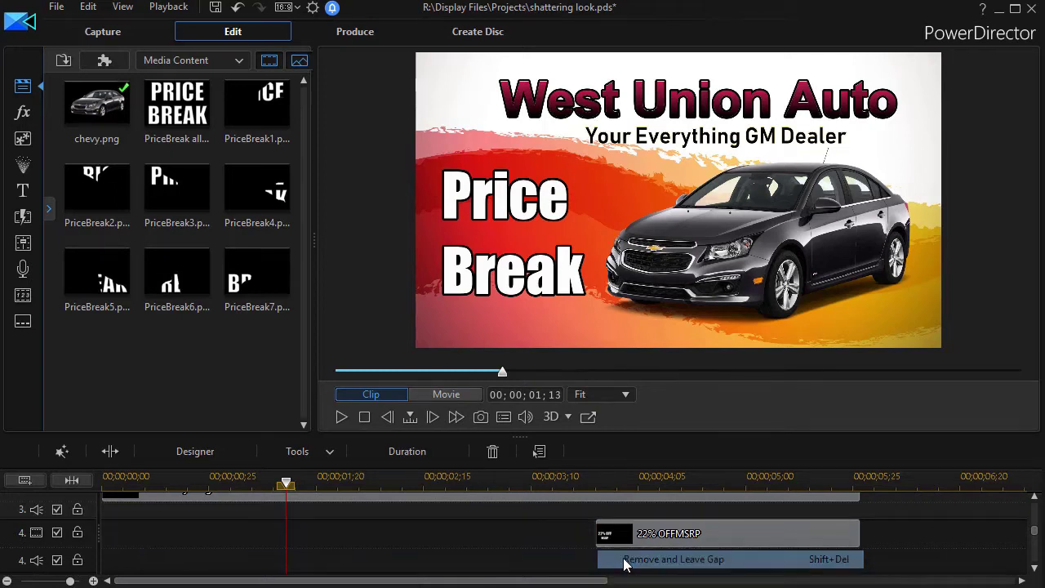
pyautogui.moveTo(172, 98); pyautogui.dragTo(95, 558)
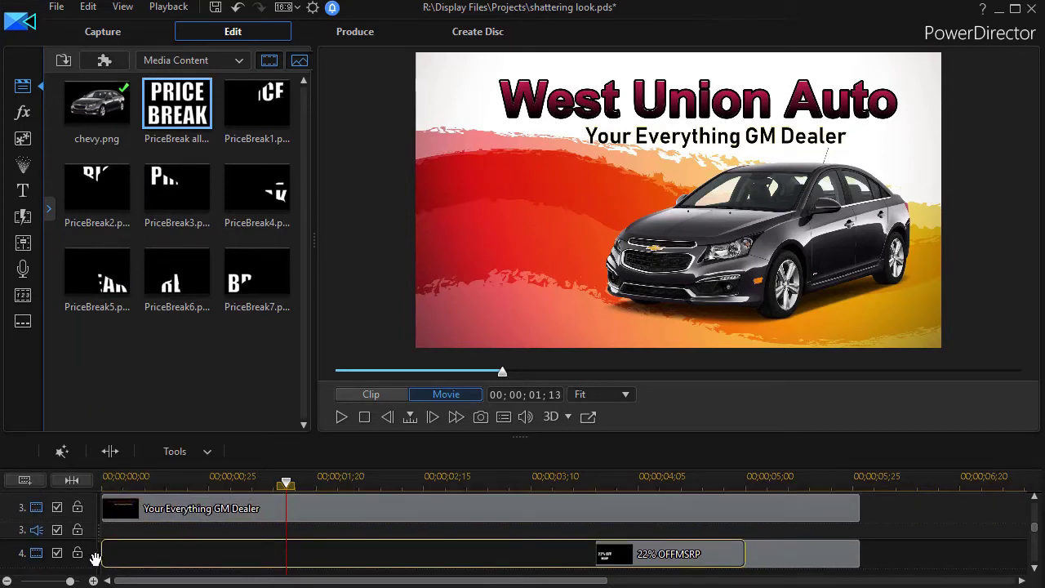
pyautogui.moveTo(94, 558); pyautogui.dragTo(95, 561)
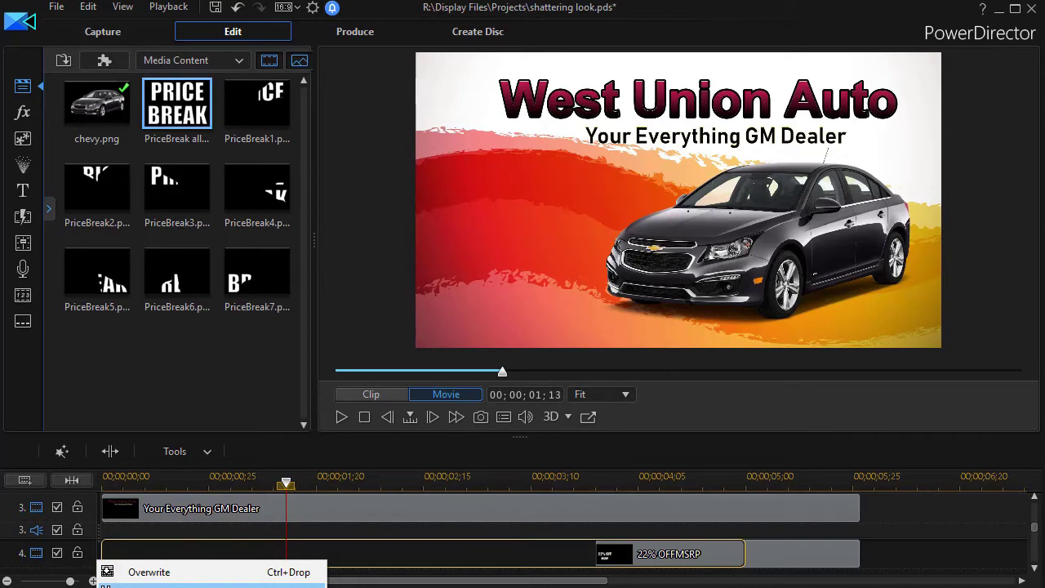
pyautogui.click(106, 586)
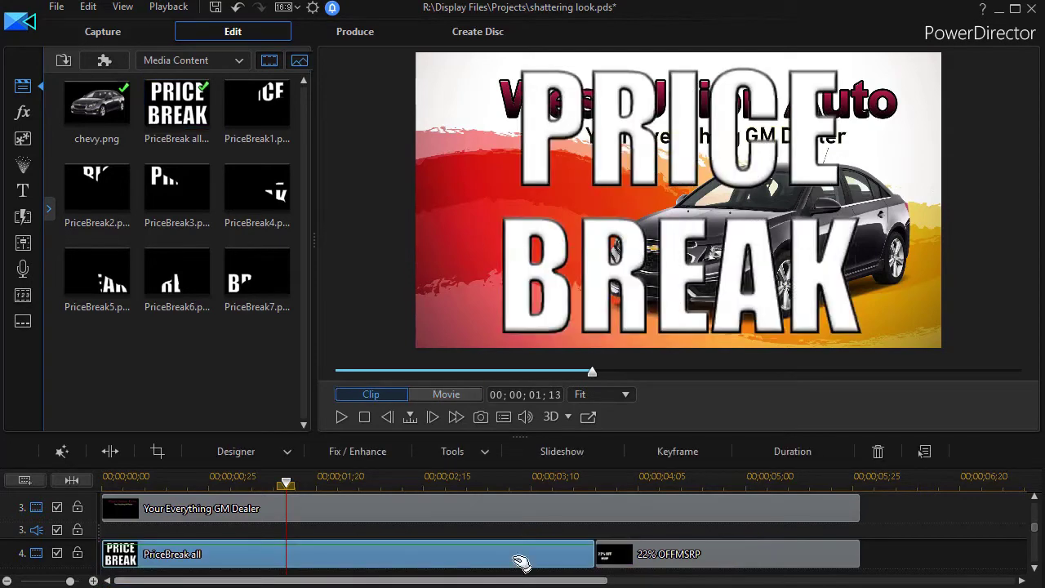
pyautogui.click(591, 557)
# Trim PriceBreak all to end near 01;08 without shifting other clips.
pyautogui.moveTo(591, 557); pyautogui.dragTo(270, 557)
pyautogui.click(323, 565)
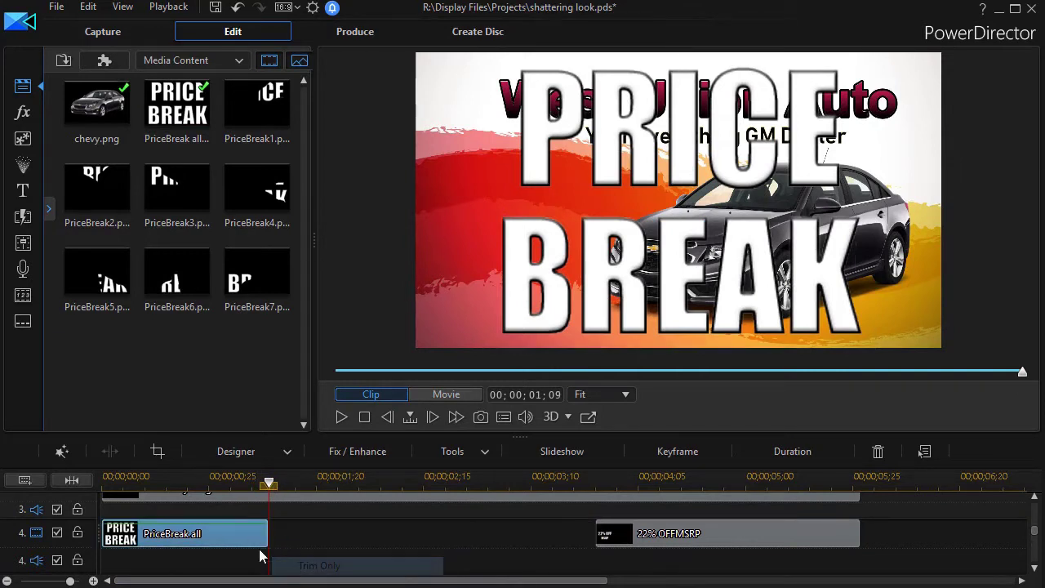
pyautogui.click(172, 535)
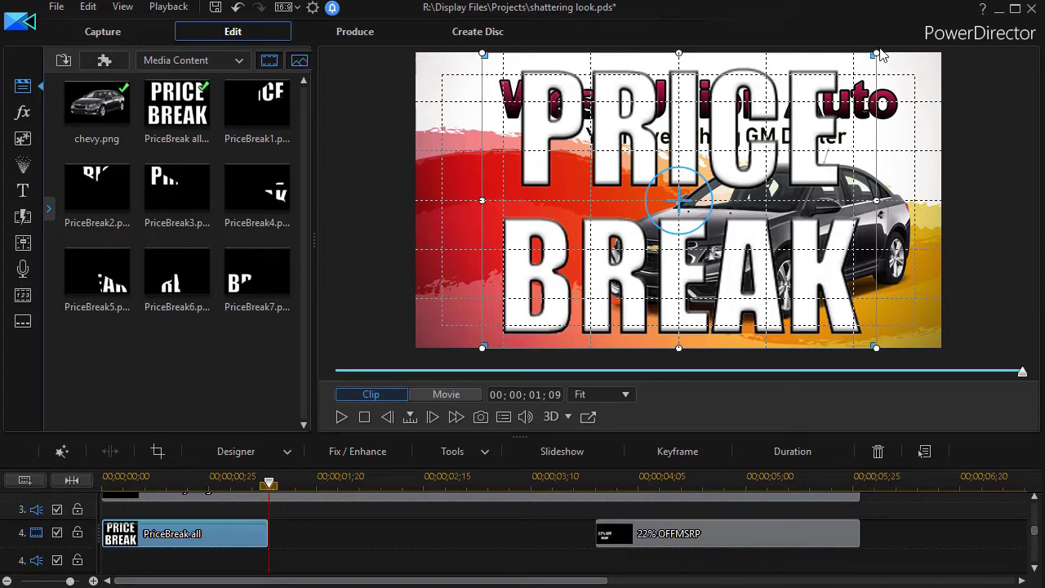
# Shrink the PRICE BREAK image and move it left to match the original title's size and position.
pyautogui.moveTo(875, 54); pyautogui.dragTo(667, 210)
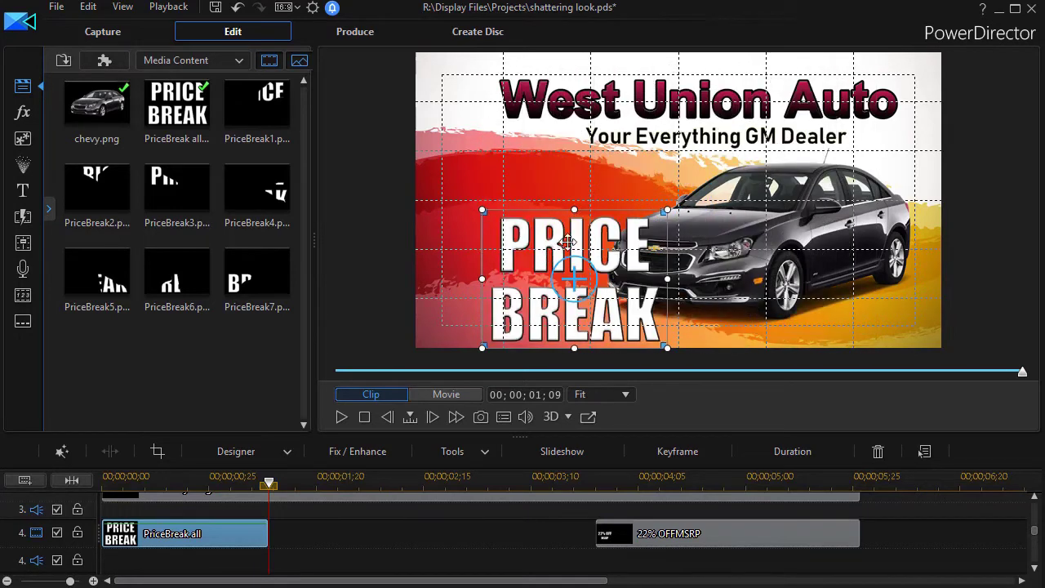
pyautogui.moveTo(500, 219); pyautogui.dragTo(424, 209)
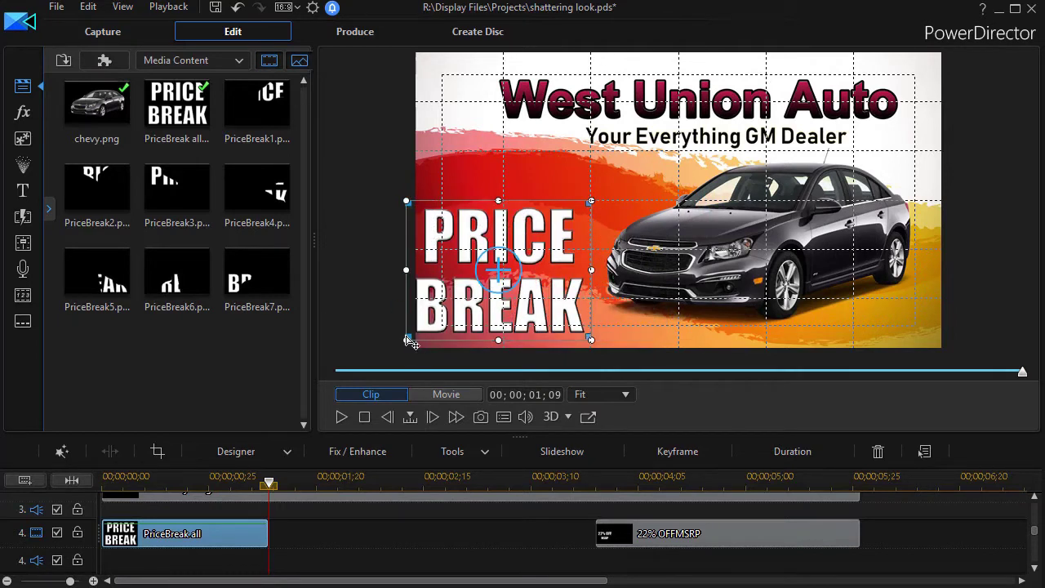
pyautogui.moveTo(408, 340); pyautogui.dragTo(464, 309)
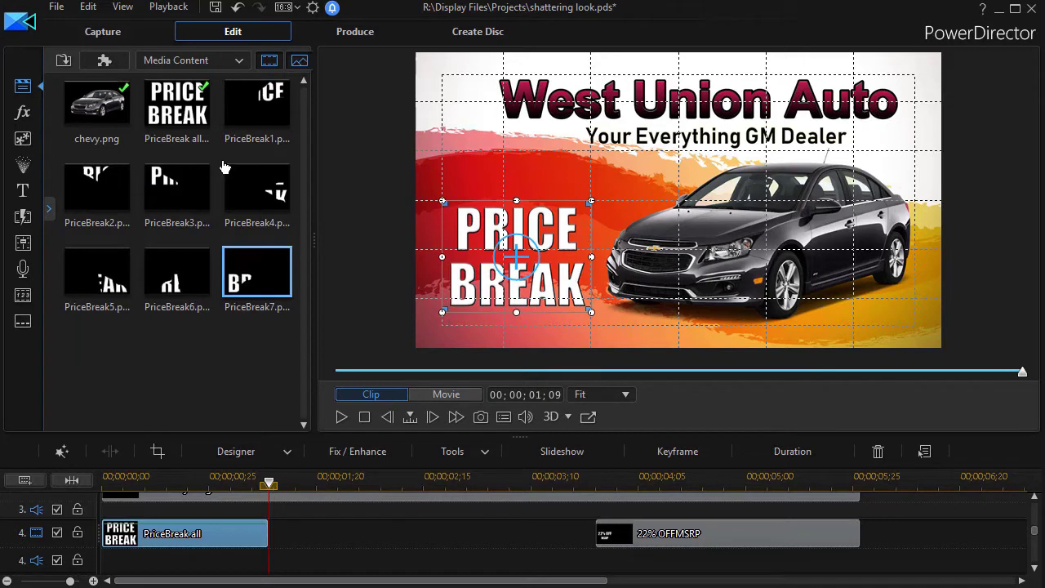
pyautogui.click(263, 110)
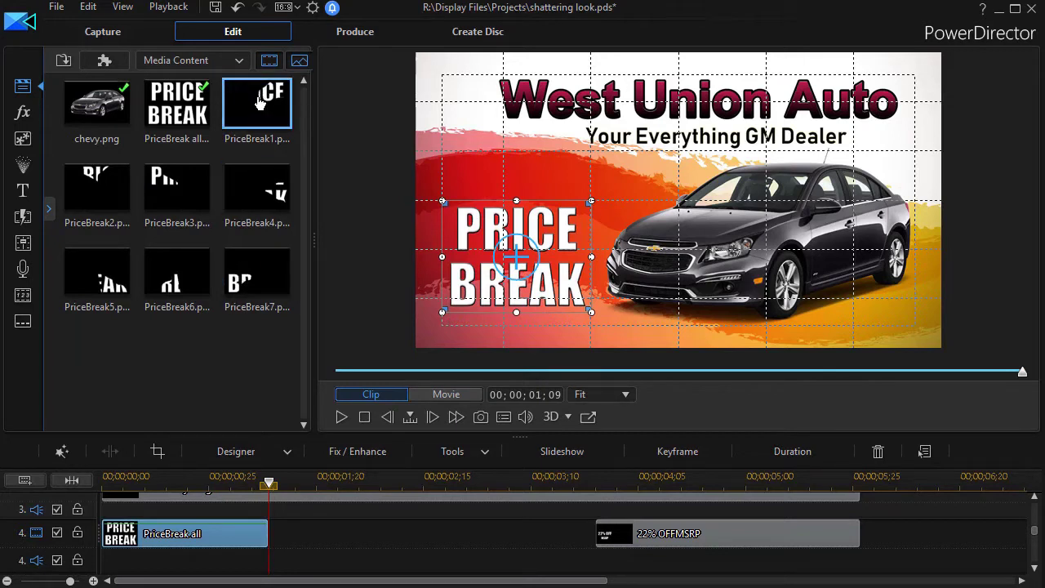
# Fit PriceBreak1 into track 4's gap, align its ICF piece with the title, and add PriceBreak2 to track 5.
pyautogui.moveTo(258, 101); pyautogui.dragTo(269, 554)
pyautogui.click(327, 585)
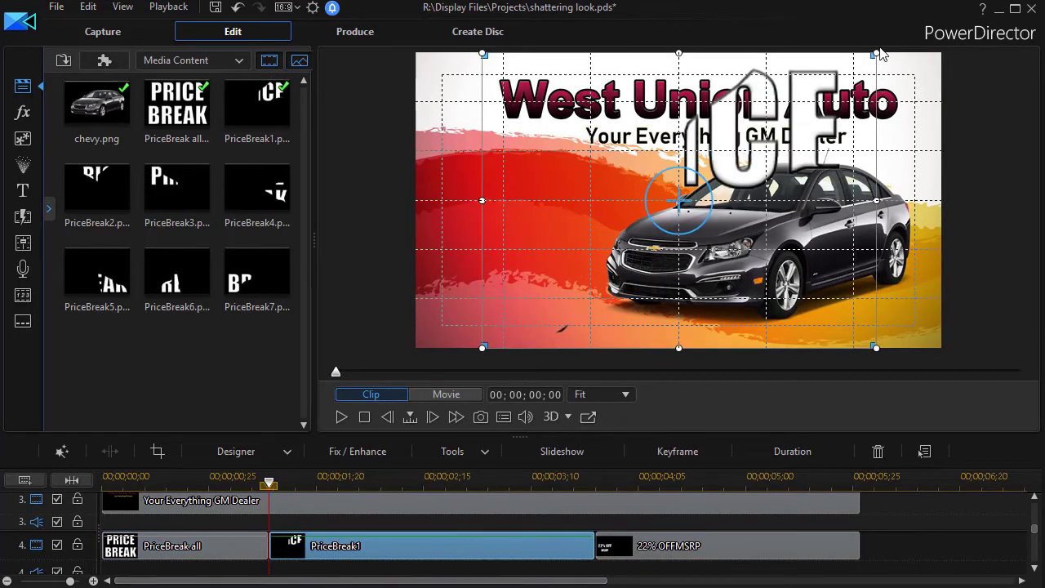
pyautogui.moveTo(877, 54); pyautogui.dragTo(603, 196)
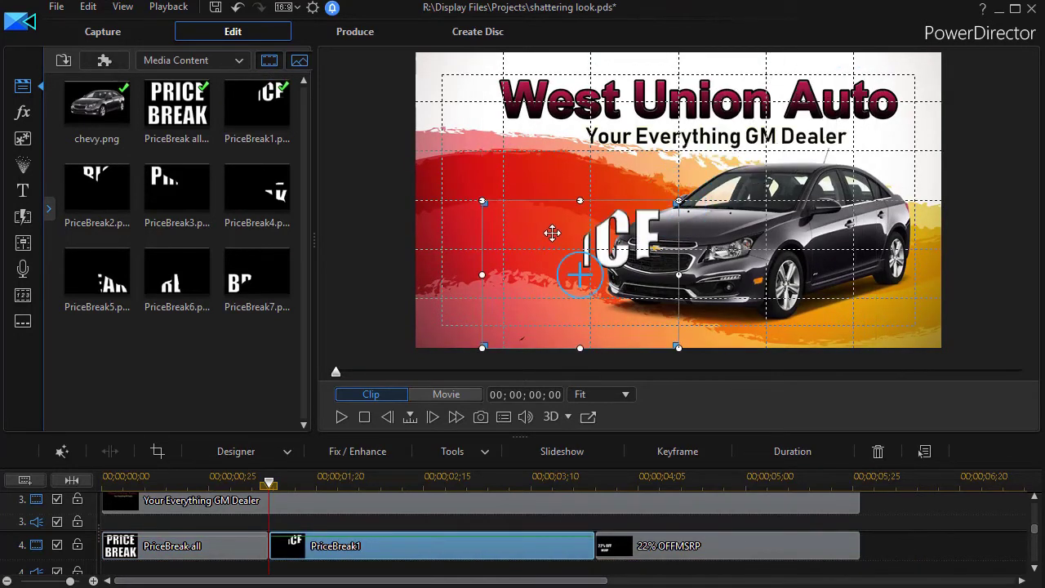
pyautogui.moveTo(549, 222); pyautogui.dragTo(459, 217)
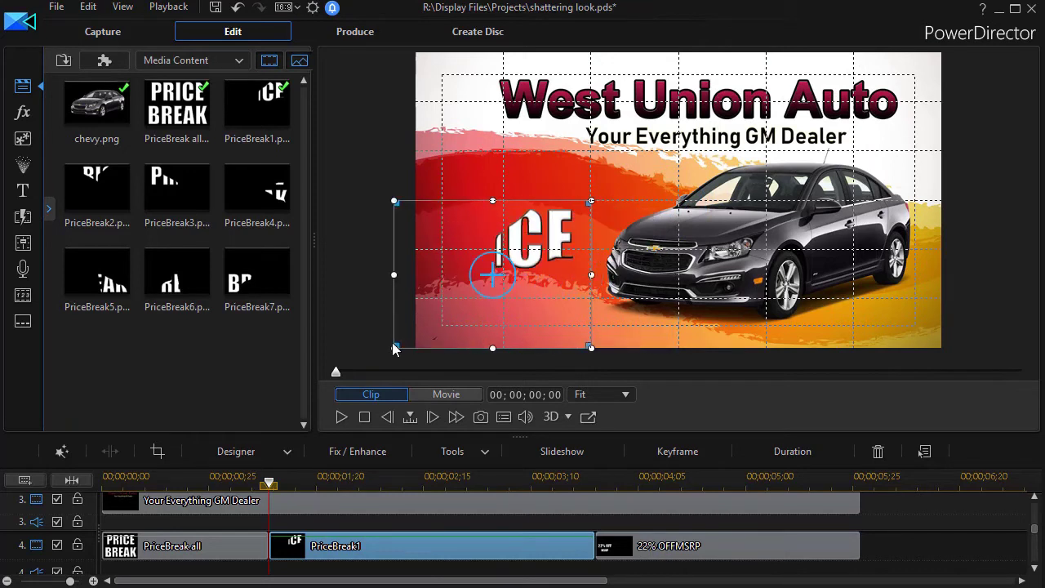
pyautogui.moveTo(394, 348); pyautogui.dragTo(440, 312)
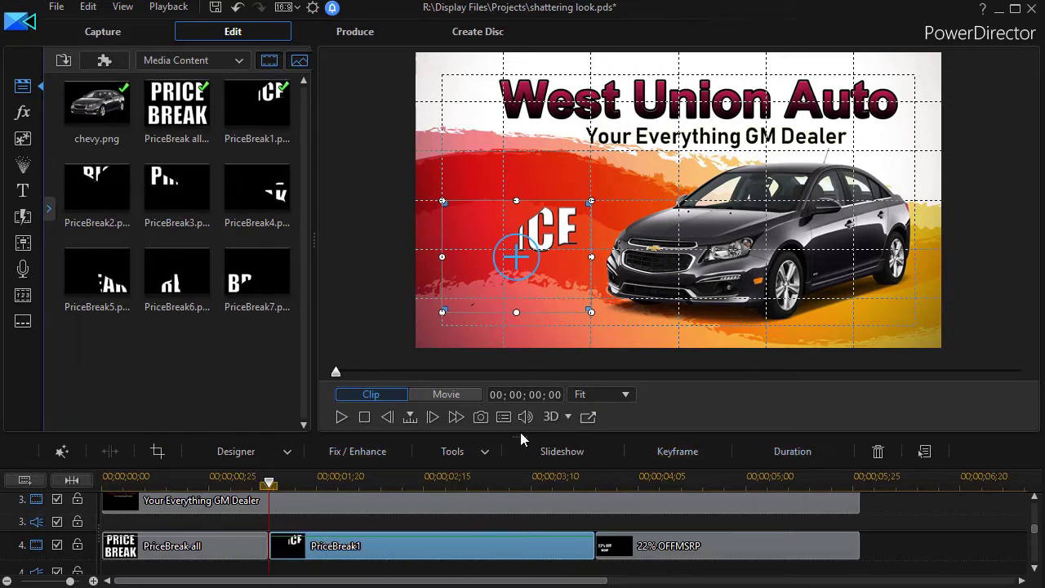
pyautogui.moveTo(526, 438); pyautogui.dragTo(526, 361)
pyautogui.moveTo(99, 189); pyautogui.dragTo(273, 544)
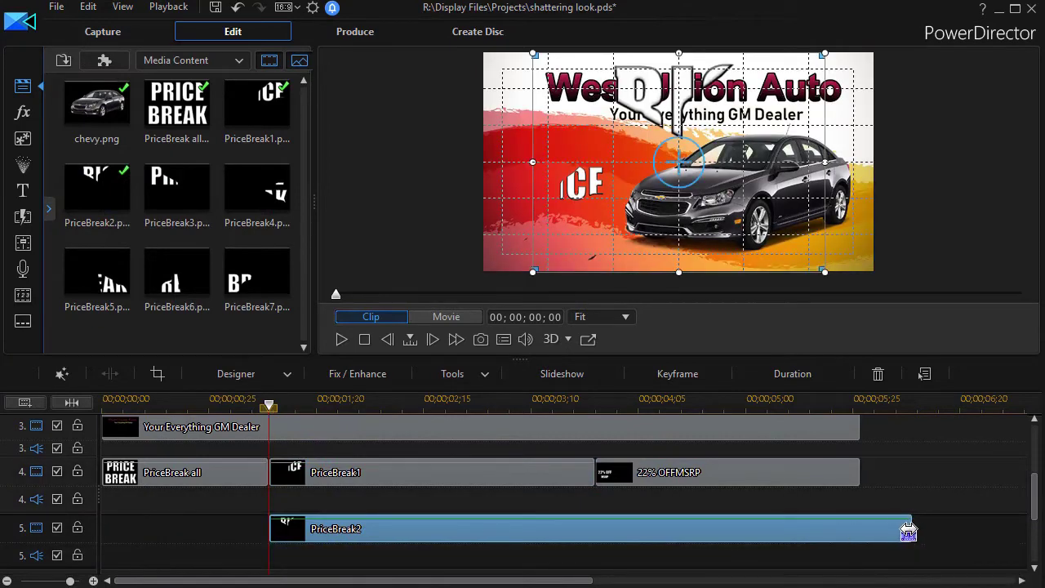
# Trim PriceBreak2 to end at 03;25, shrink and align it with ICE, and add PriceBreak3 to track 6.
pyautogui.moveTo(906, 529); pyautogui.dragTo(591, 538)
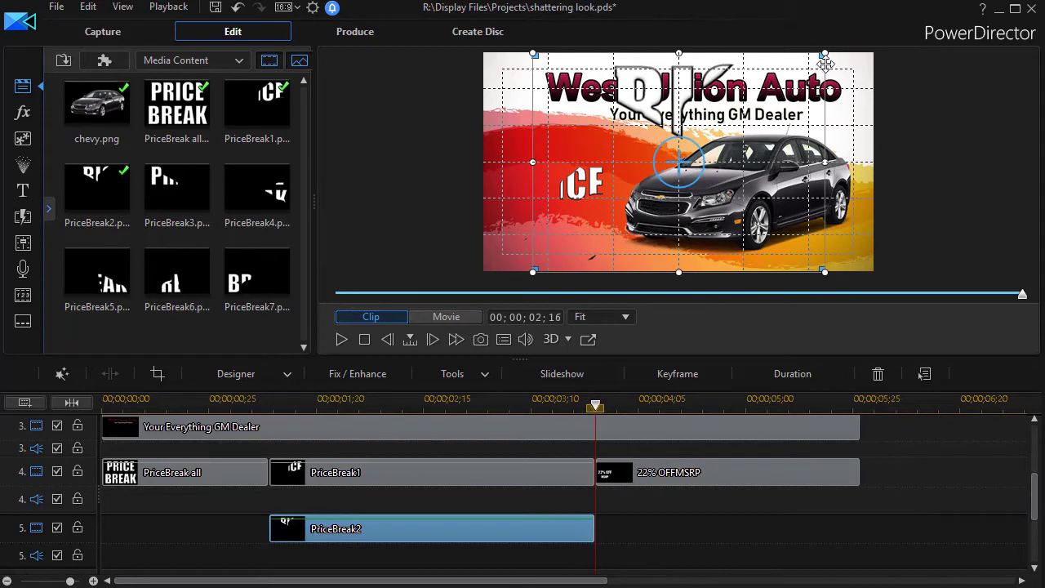
pyautogui.moveTo(825, 56); pyautogui.dragTo(678, 161)
pyautogui.moveTo(619, 212); pyautogui.dragTo(554, 210)
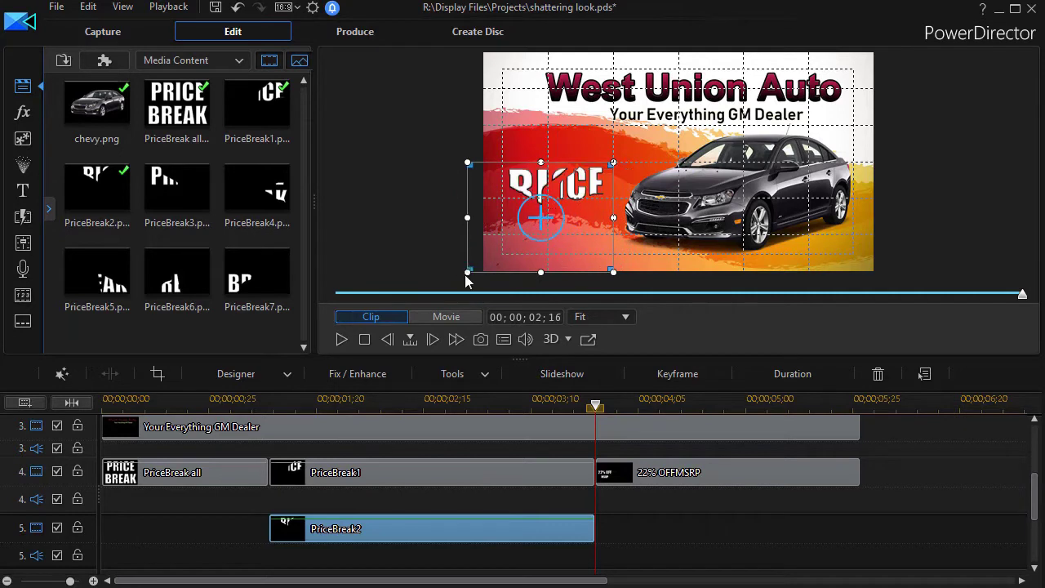
pyautogui.moveTo(469, 272); pyautogui.dragTo(513, 246)
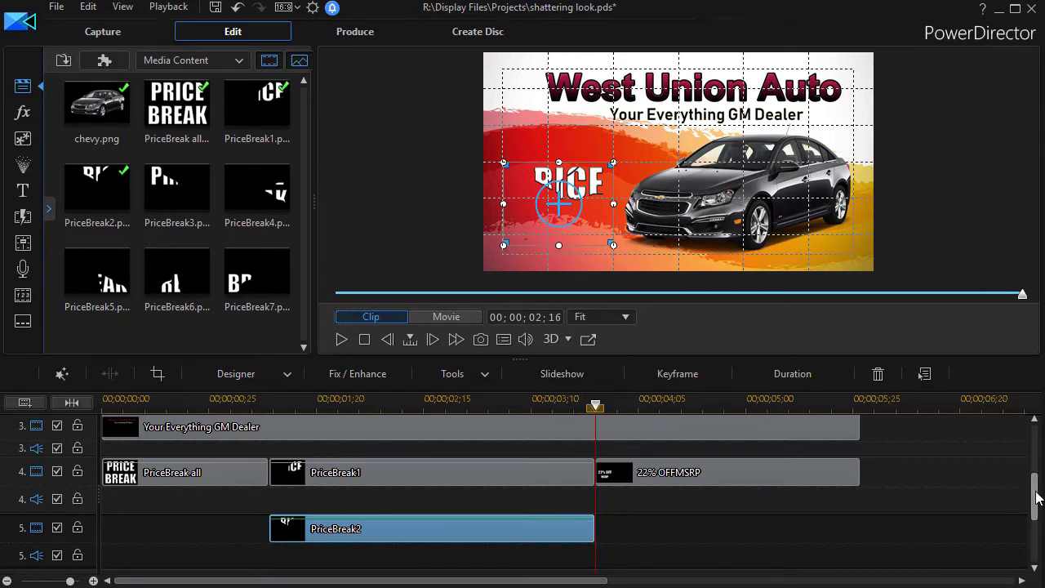
pyautogui.scroll(-2, 1030, 498)
pyautogui.moveTo(211, 208); pyautogui.dragTo(272, 532)
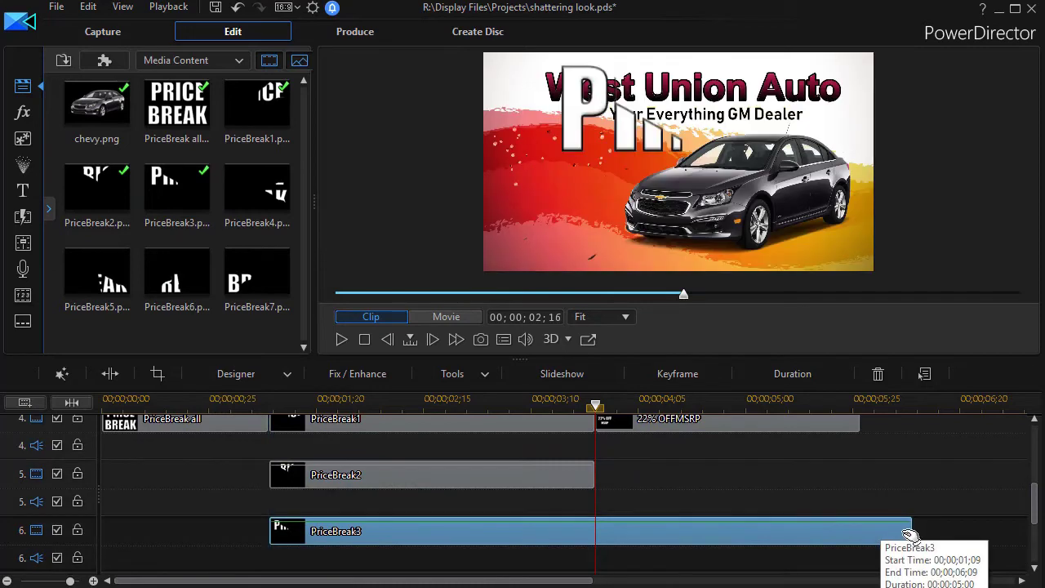
# Trim PriceBreak3 to end with the other pieces, then shrink and fit it to the PRICE word.
pyautogui.moveTo(912, 531); pyautogui.dragTo(574, 549)
pyautogui.moveTo(745, 108)
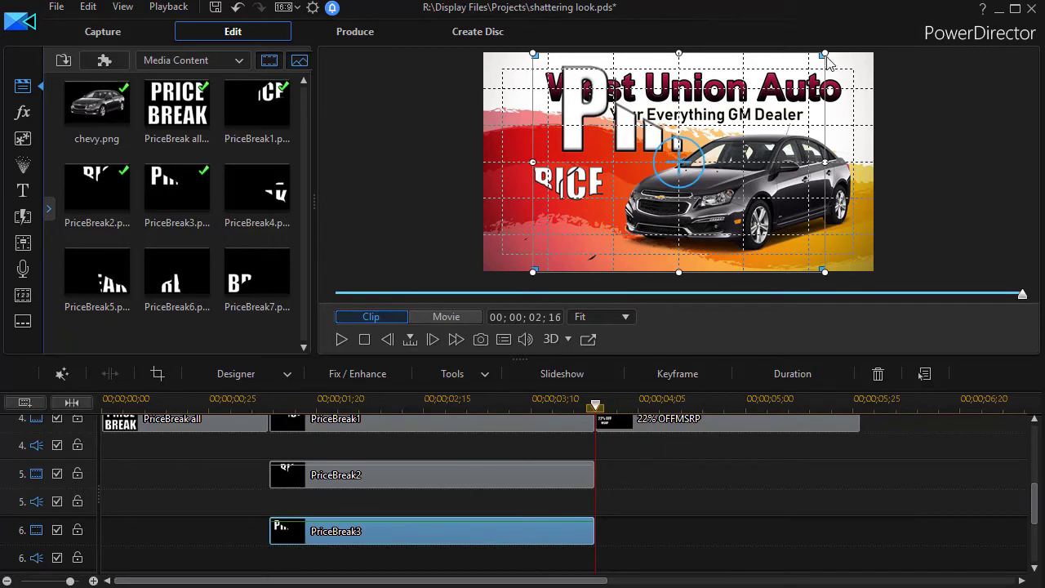
pyautogui.moveTo(823, 53); pyautogui.dragTo(564, 186)
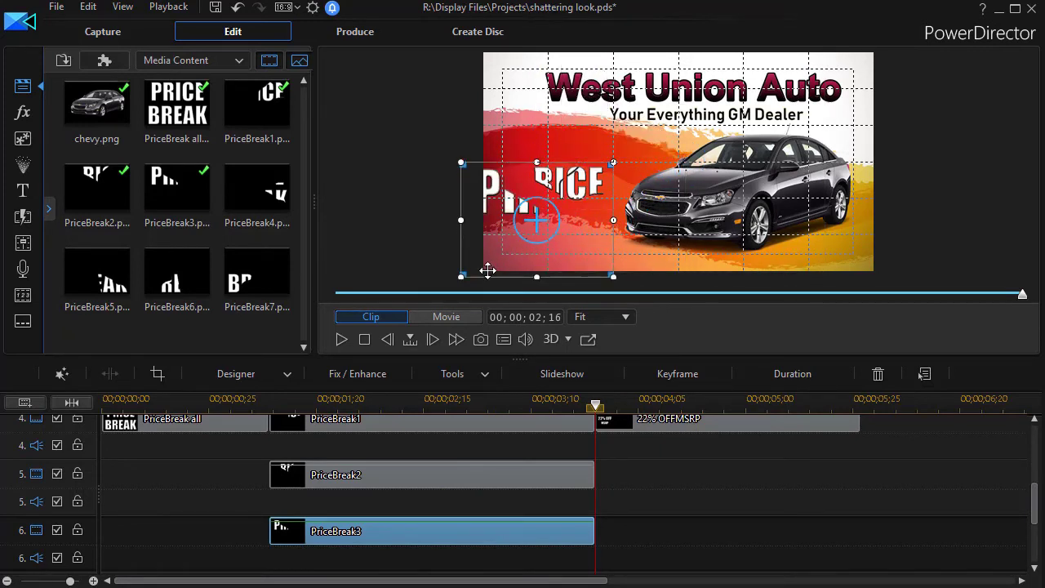
pyautogui.moveTo(460, 278); pyautogui.dragTo(516, 246)
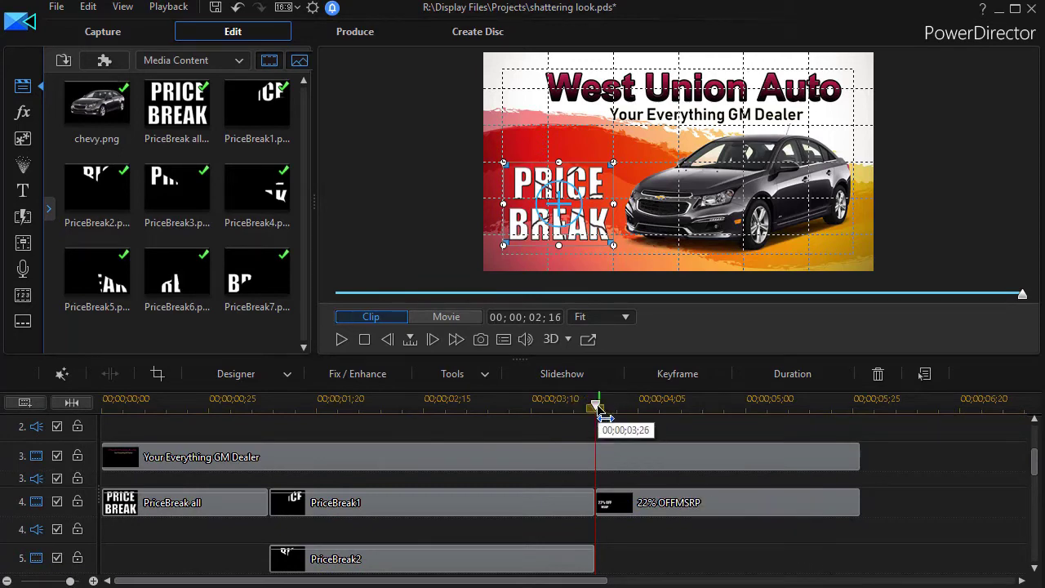
pyautogui.moveTo(597, 407); pyautogui.dragTo(184, 446)
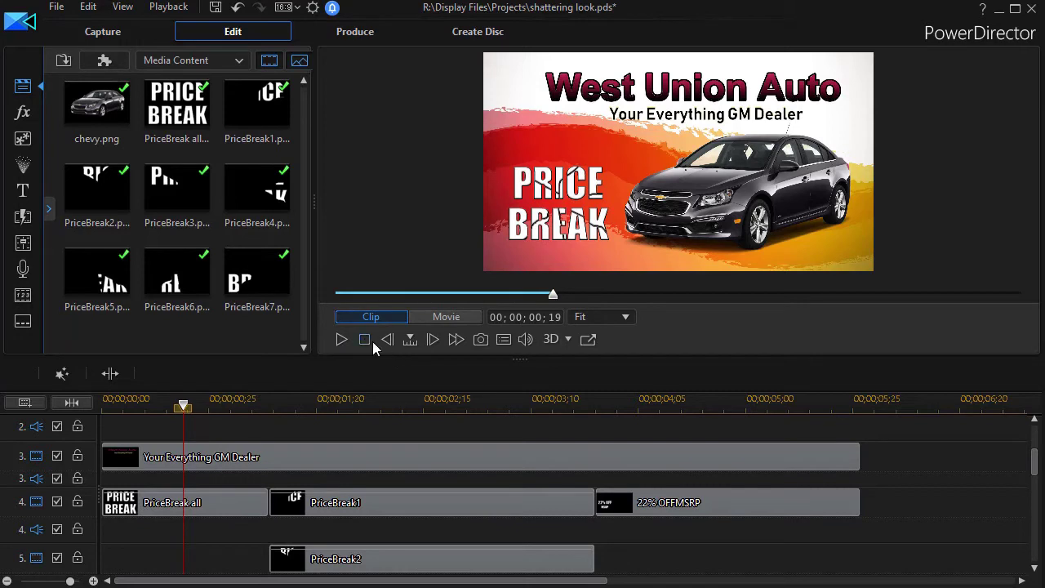
pyautogui.click(416, 317)
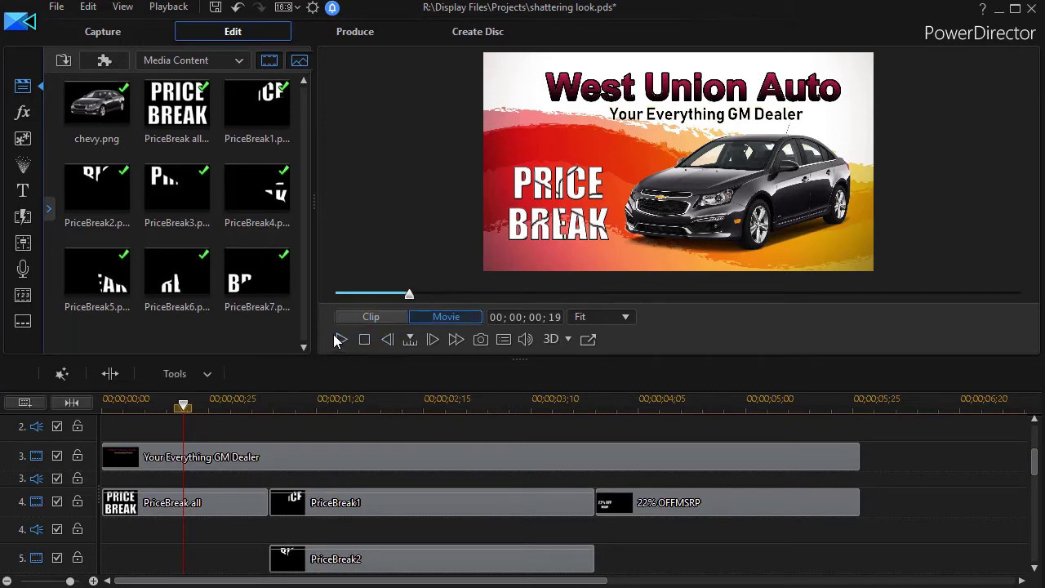
pyautogui.click(342, 336)
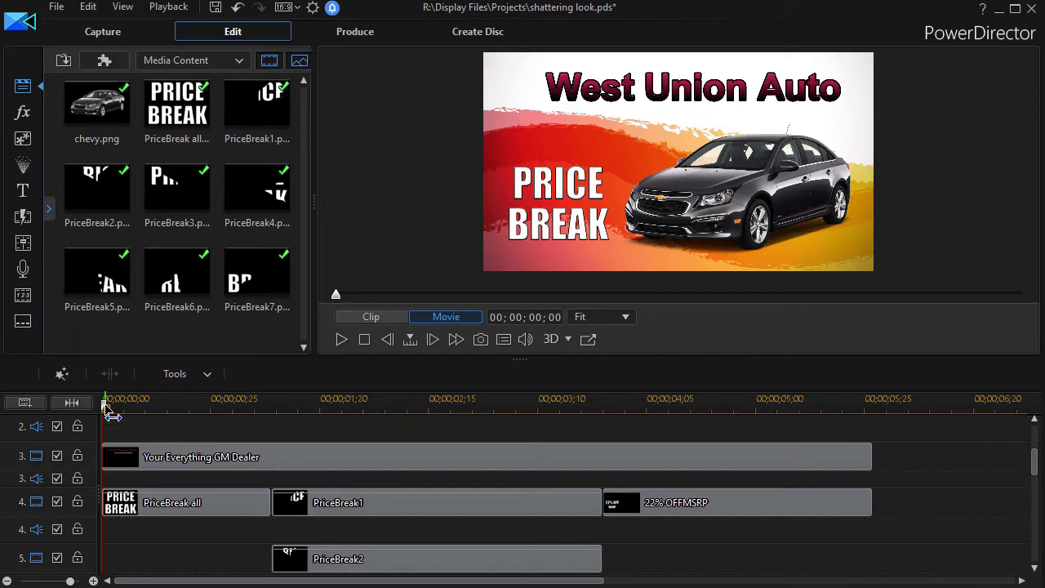
pyautogui.moveTo(109, 413); pyautogui.dragTo(240, 474)
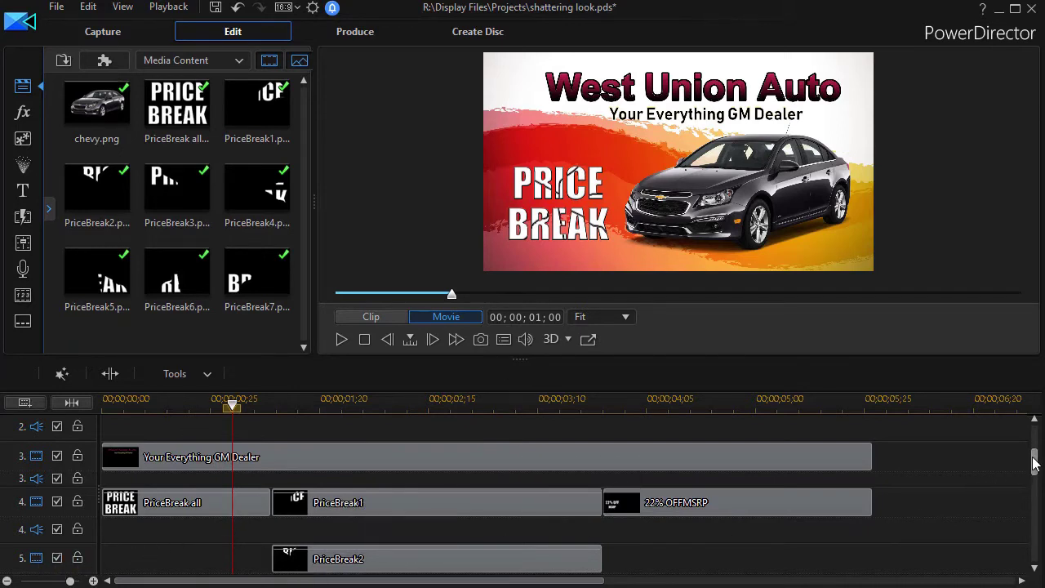
pyautogui.moveTo(1034, 462); pyautogui.dragTo(1038, 532)
# Switch off the fragment tracks, including PriceBreak7's track and track 9, and park the playhead near 01;25.
pyautogui.click(57, 501)
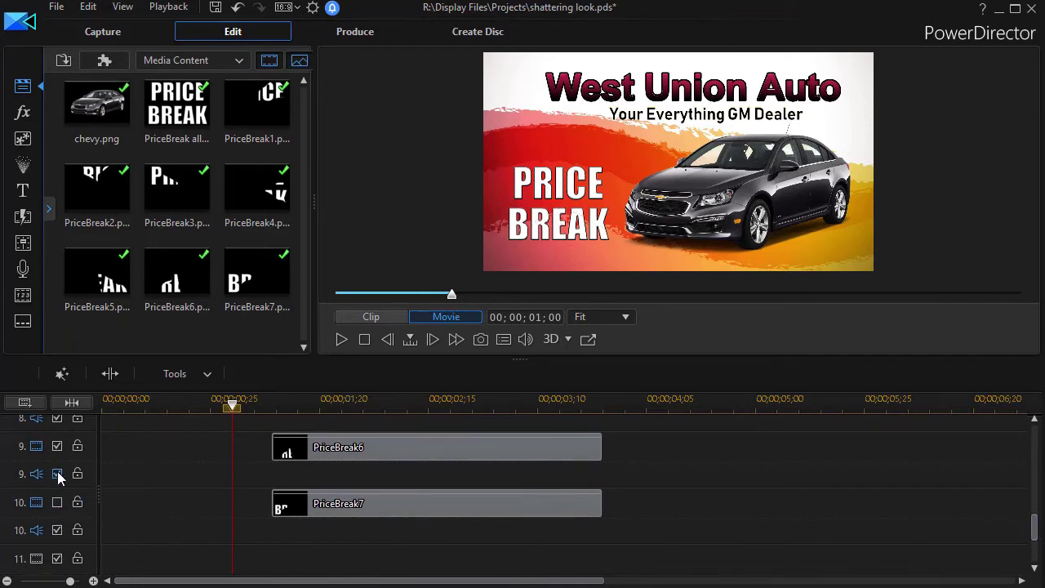
pyautogui.click(57, 473)
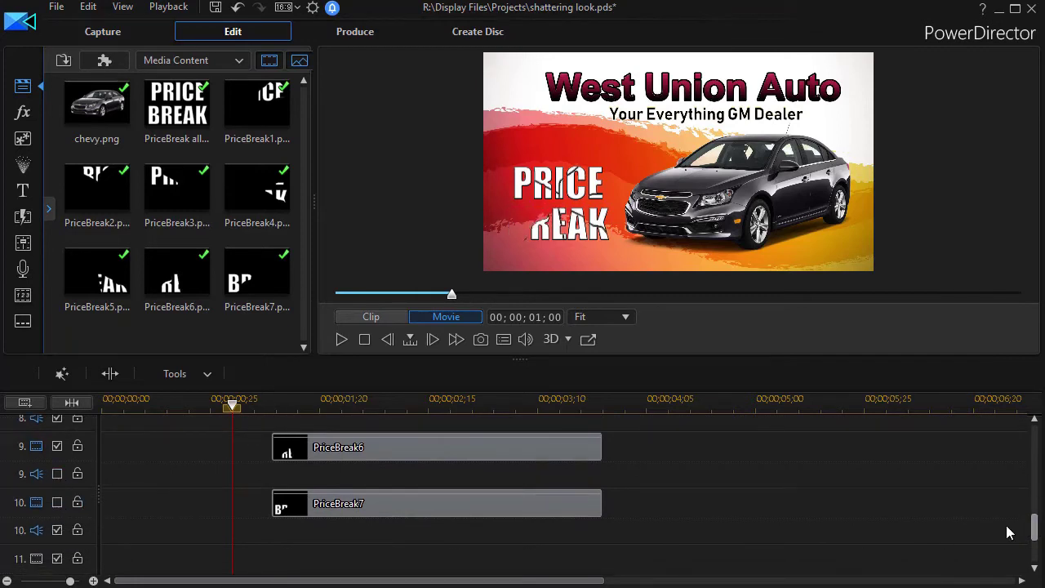
pyautogui.moveTo(1036, 525); pyautogui.dragTo(1035, 488)
pyautogui.moveTo(234, 419); pyautogui.dragTo(341, 419)
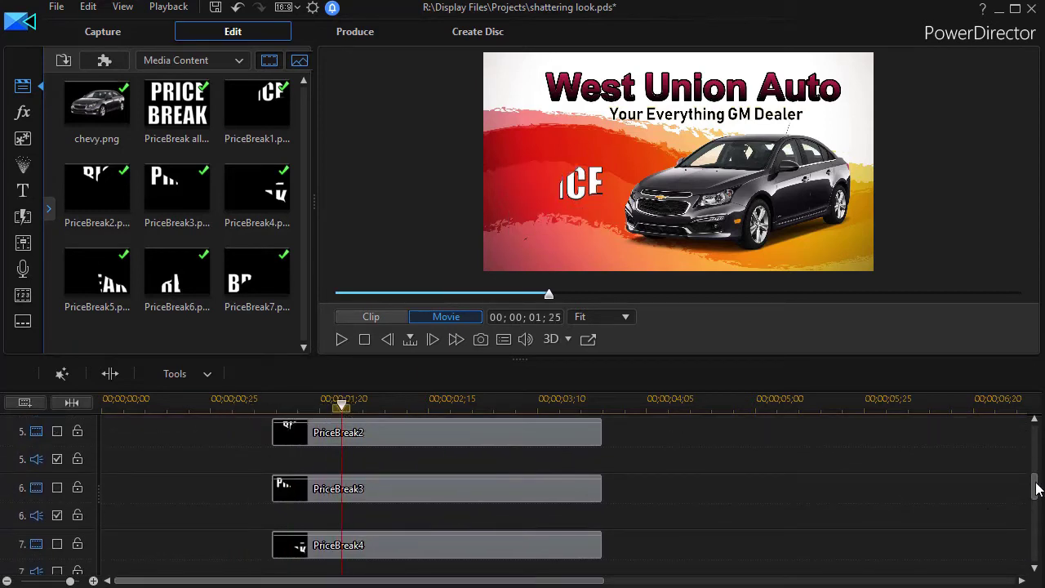
pyautogui.moveTo(1036, 483)
pyautogui.mouseDown()
pyautogui.moveTo(1034, 461)
pyautogui.moveTo(1034, 472)
pyautogui.mouseUp()
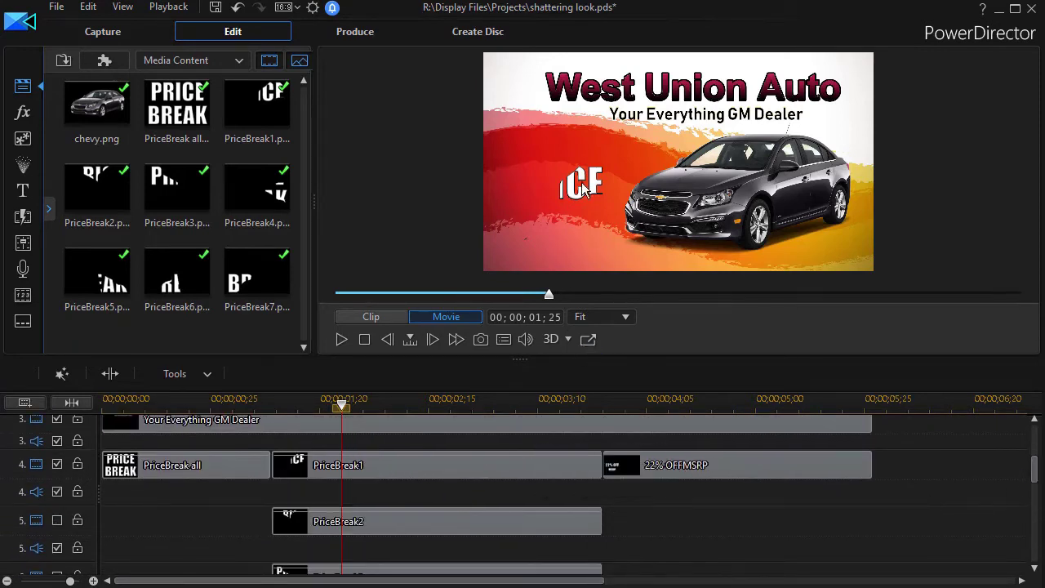
# Open the PriceBreak1 clip on track 4 in the PiP Designer.
pyautogui.click(380, 468)
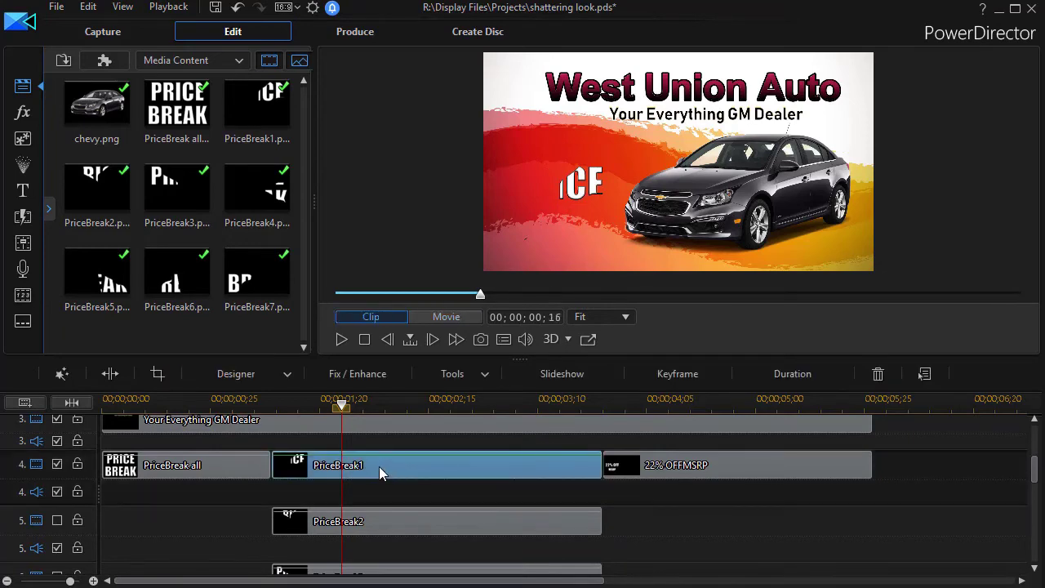
pyautogui.doubleClick(376, 471)
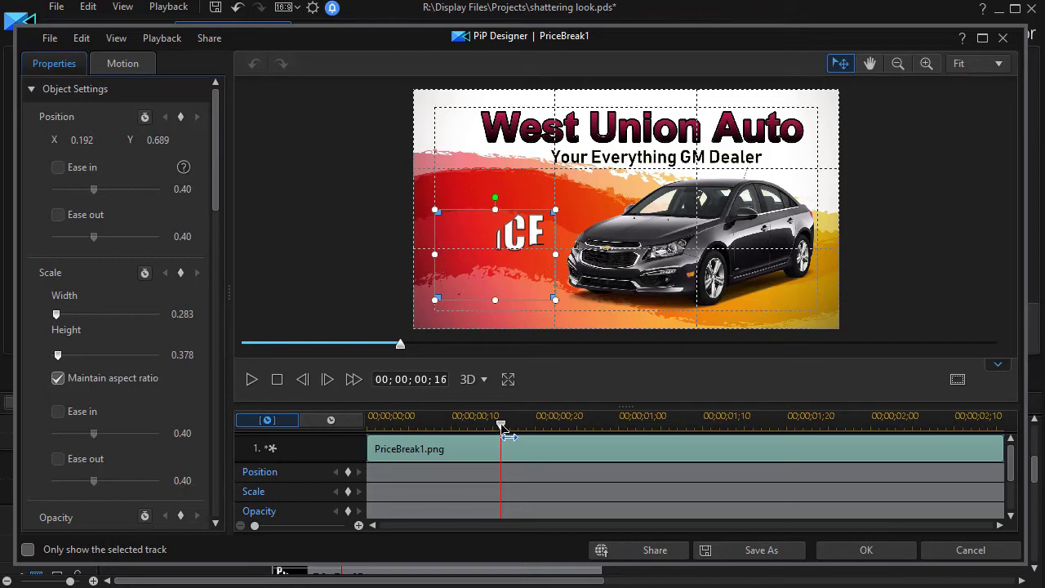
# At 00;00;00;00, add starting Position and Rotation keyframes for the ICE piece.
pyautogui.moveTo(502, 425); pyautogui.dragTo(347, 442)
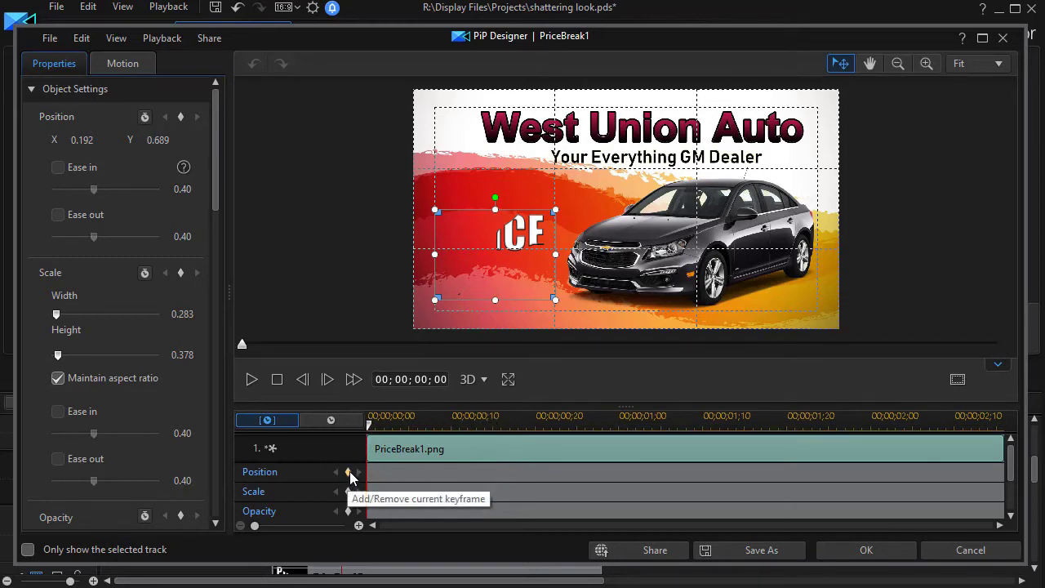
pyautogui.click(348, 474)
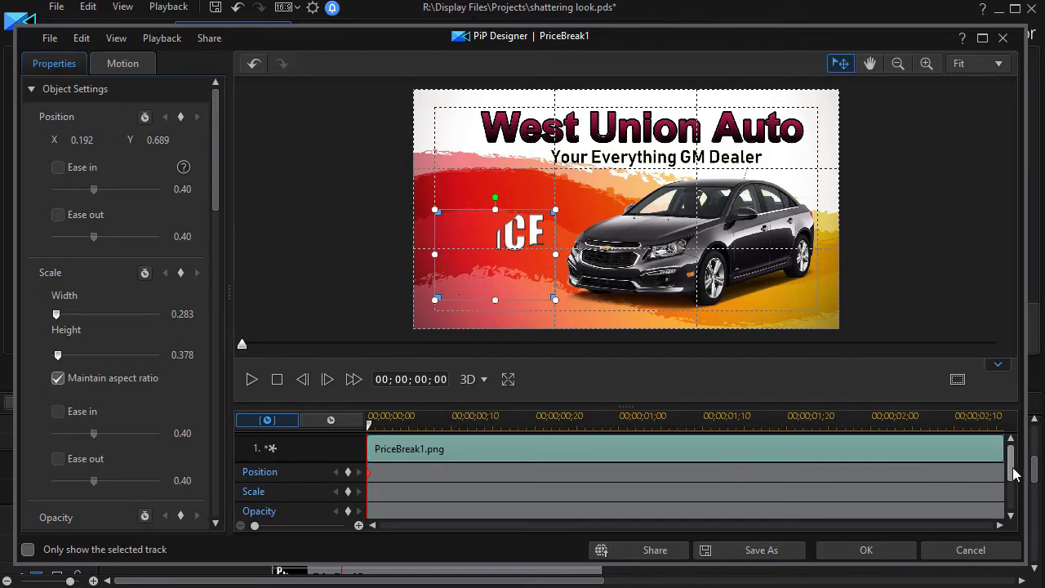
pyautogui.moveTo(1013, 463); pyautogui.dragTo(1015, 496)
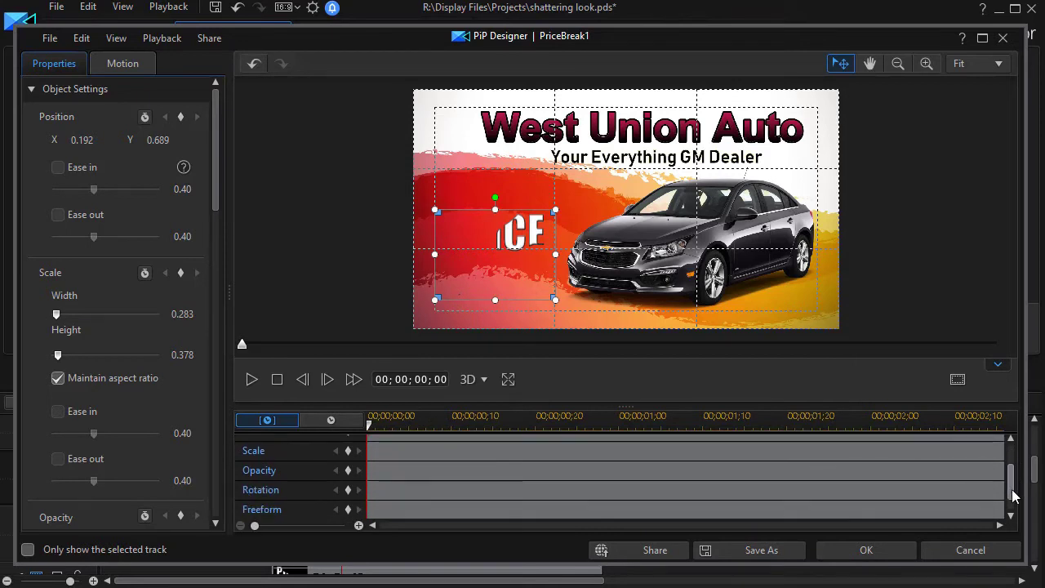
pyautogui.click(348, 490)
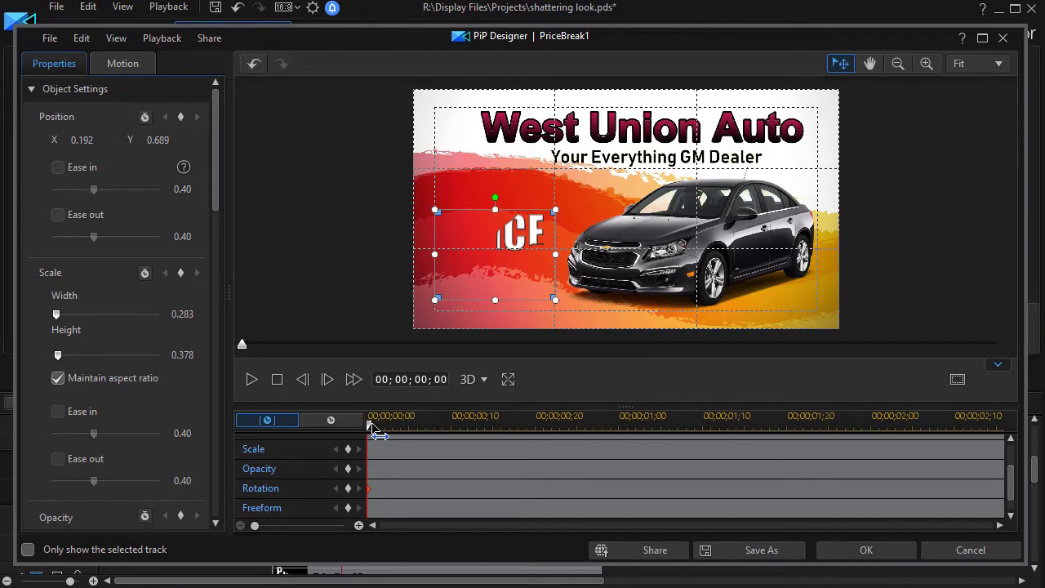
# At 01;03, spin the ICE piece about 140° and move it up off-frame, then apply.
pyautogui.moveTo(370, 425)
pyautogui.mouseDown()
pyautogui.moveTo(673, 441)
pyautogui.moveTo(649, 447)
pyautogui.mouseUp()
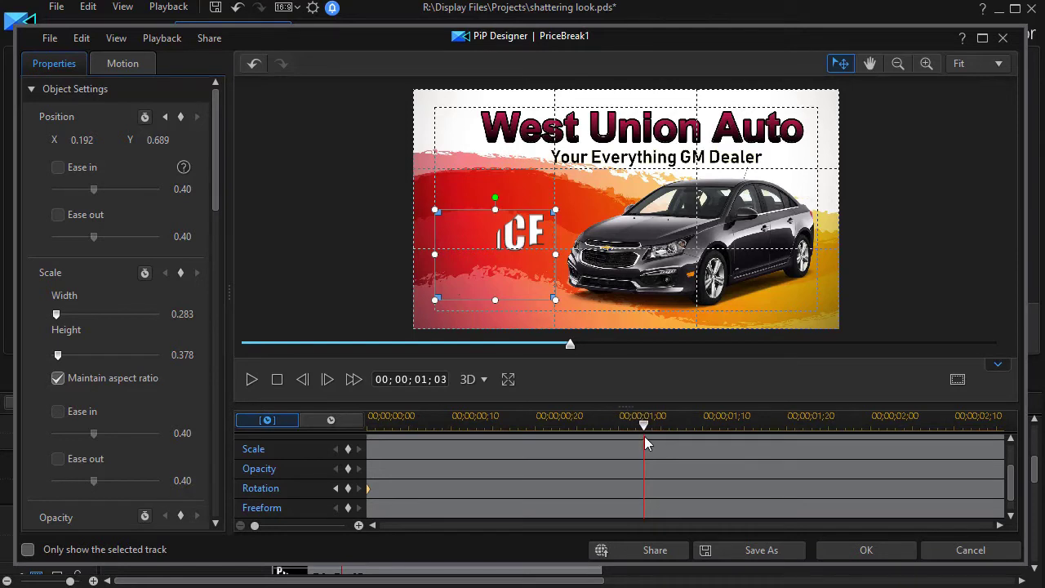
pyautogui.scroll(3, 1010, 467)
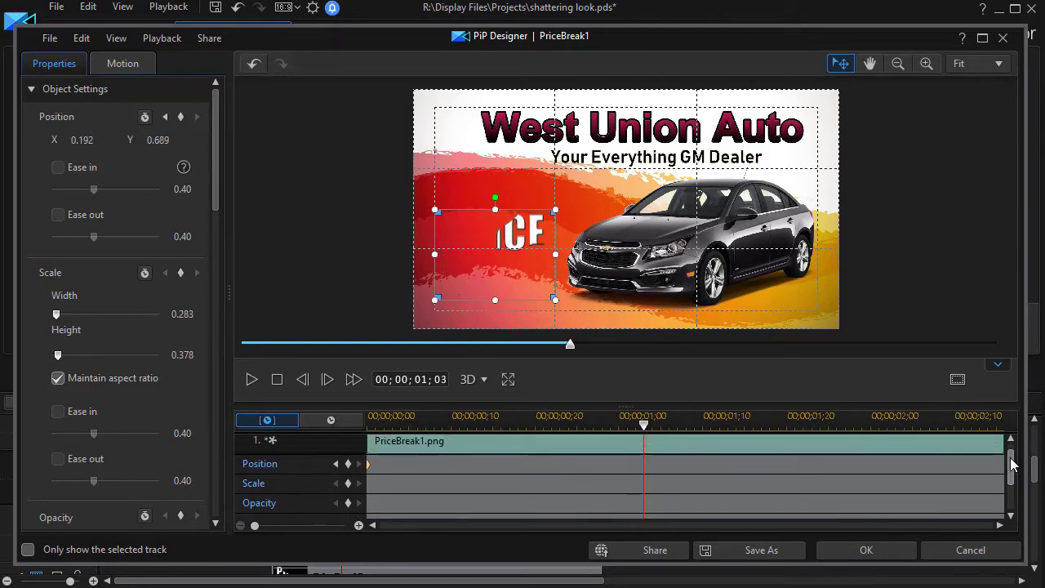
pyautogui.scroll(-1, 1012, 466)
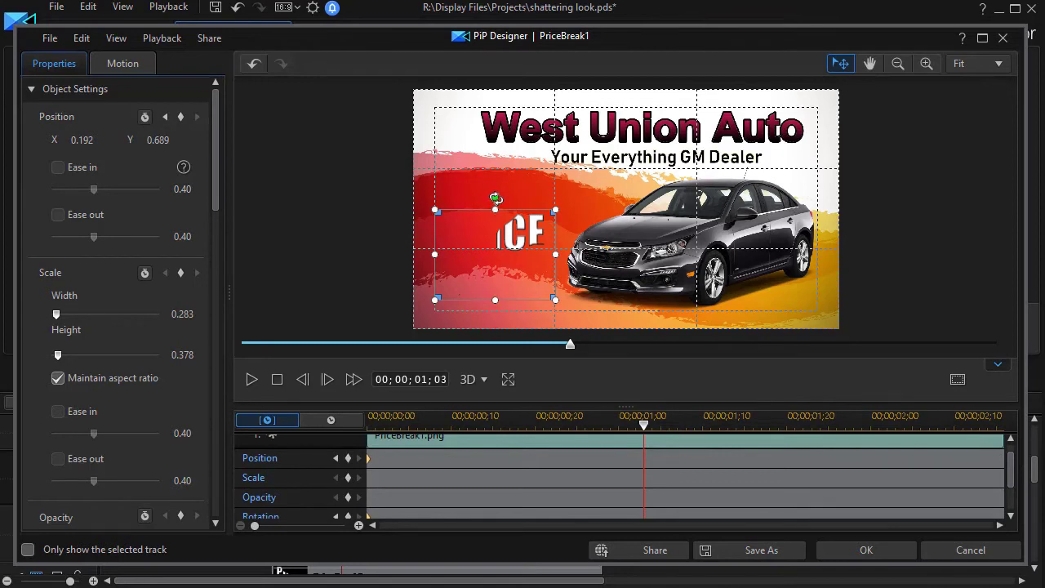
pyautogui.moveTo(495, 197); pyautogui.dragTo(555, 305)
pyautogui.moveTo(503, 276); pyautogui.dragTo(738, 26)
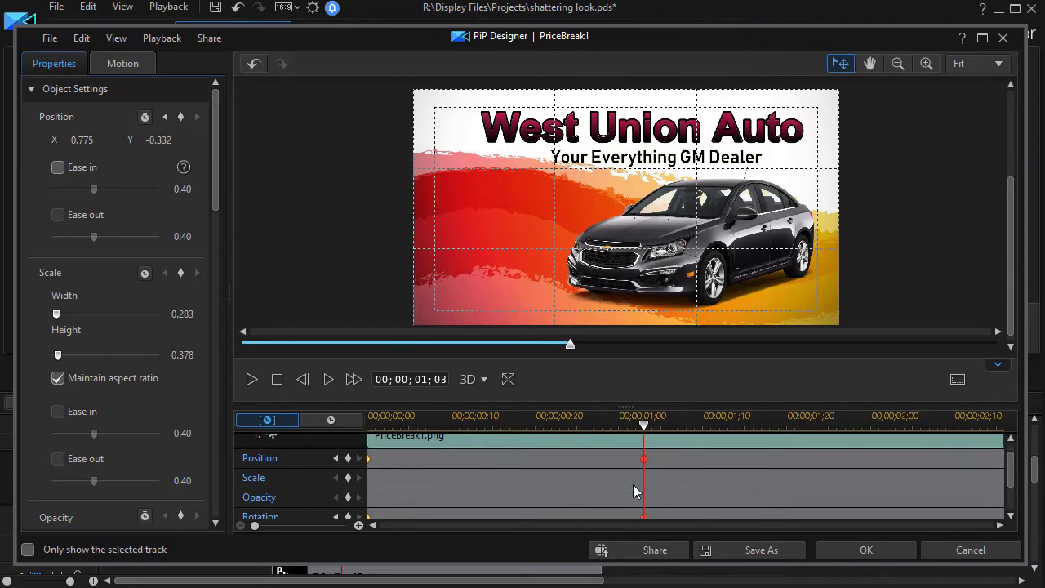
pyautogui.click(867, 551)
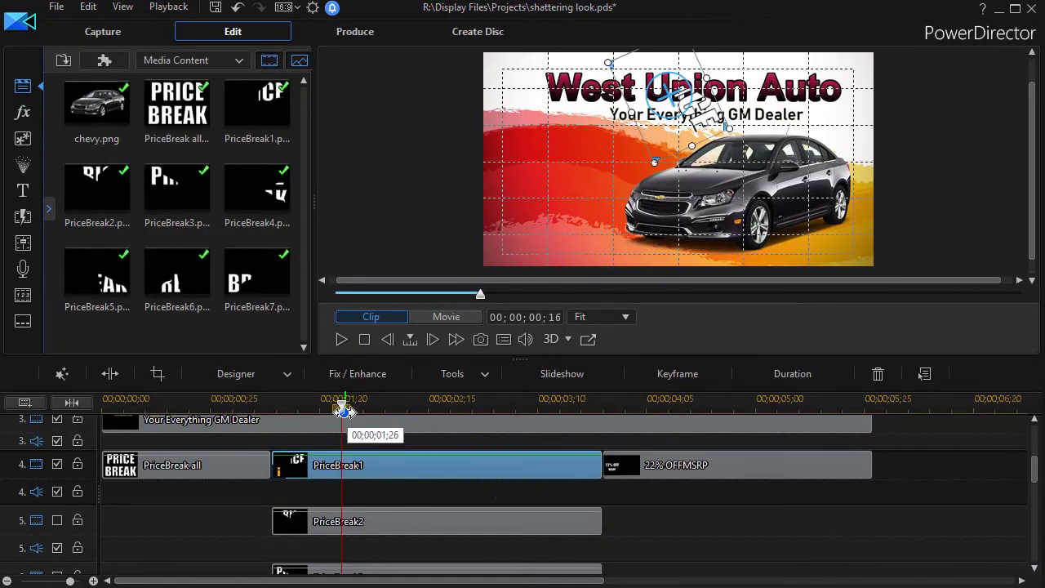
pyautogui.moveTo(343, 408); pyautogui.dragTo(242, 408)
pyautogui.click(249, 465)
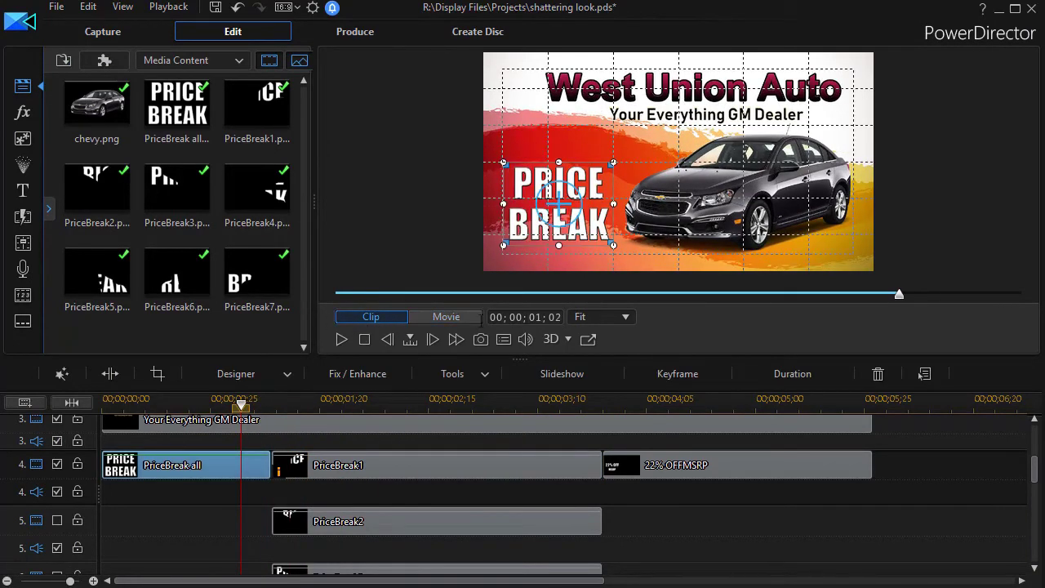
pyautogui.click(446, 317)
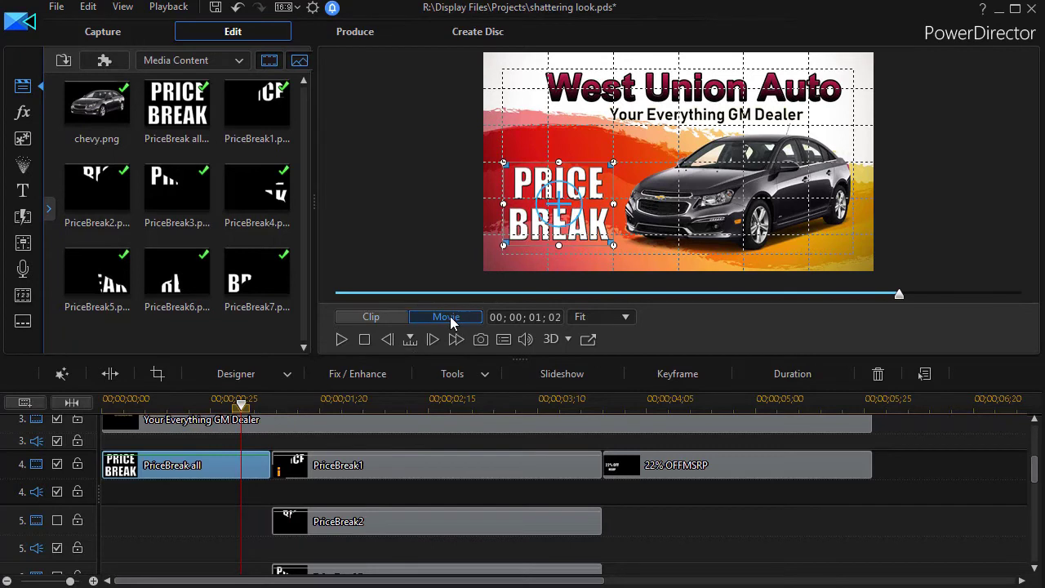
pyautogui.moveTo(242, 406); pyautogui.dragTo(213, 410)
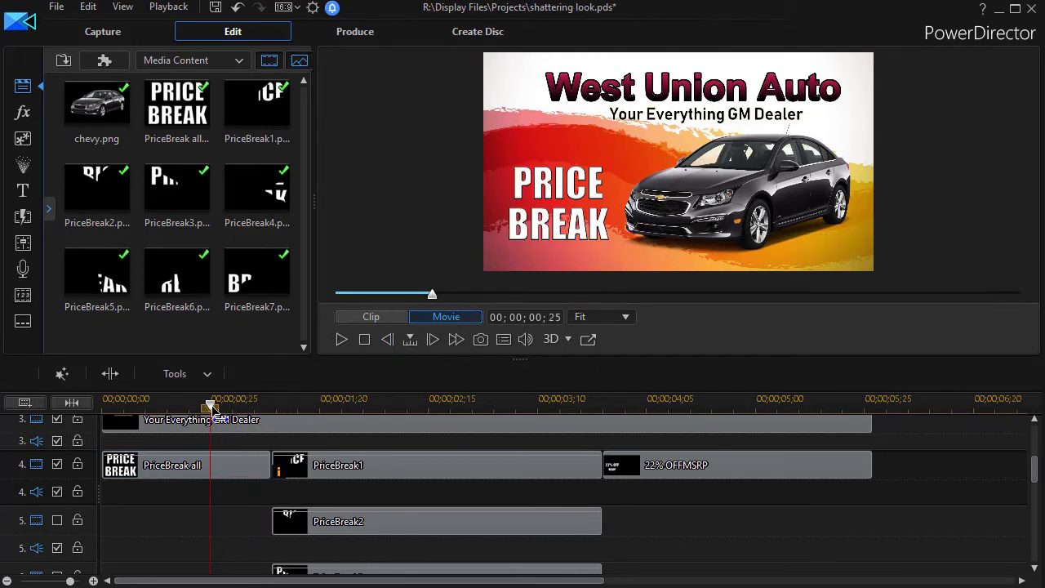
pyautogui.click(342, 338)
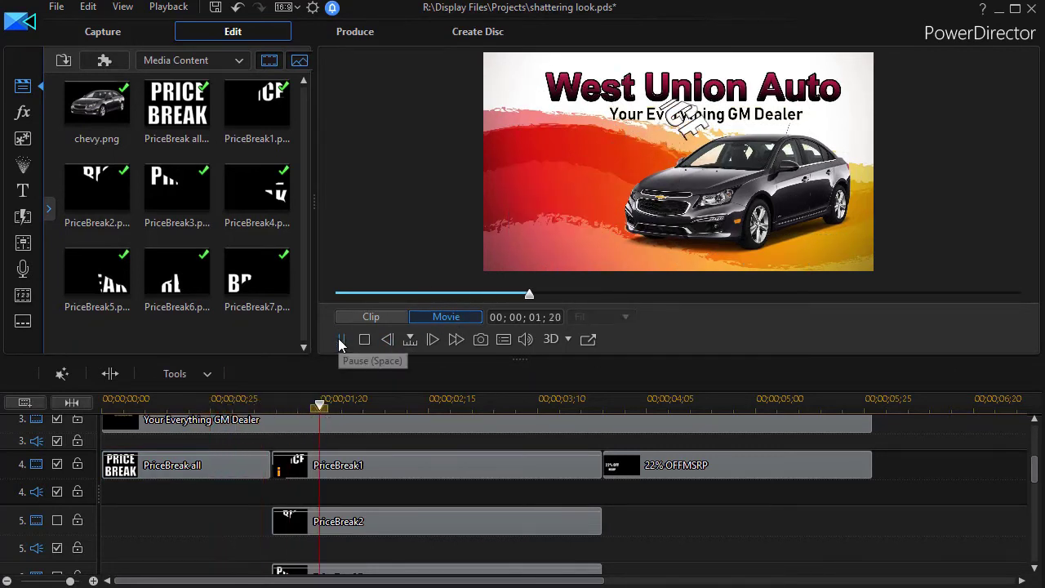
pyautogui.click(341, 338)
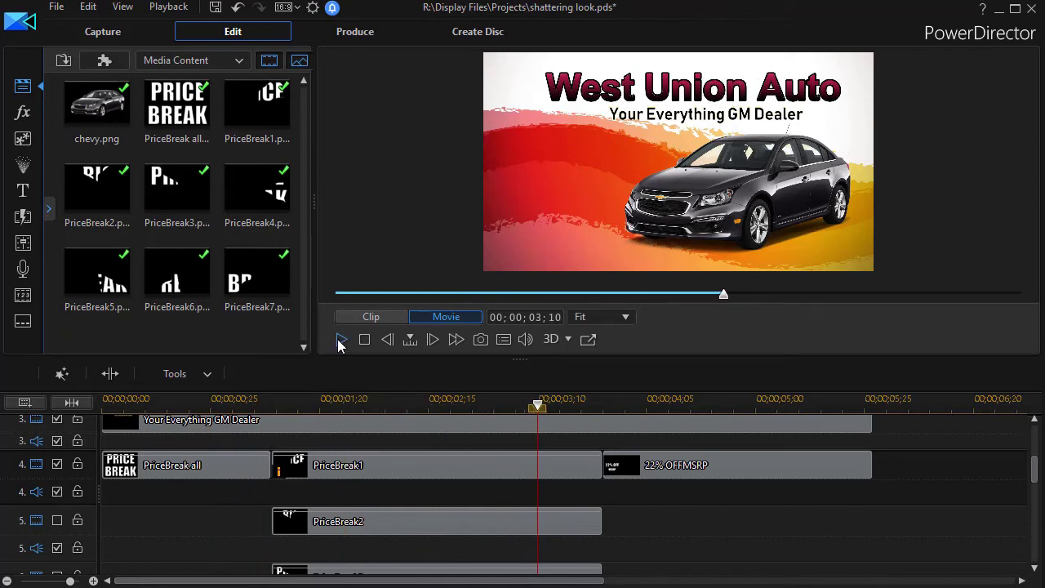
pyautogui.click(417, 519)
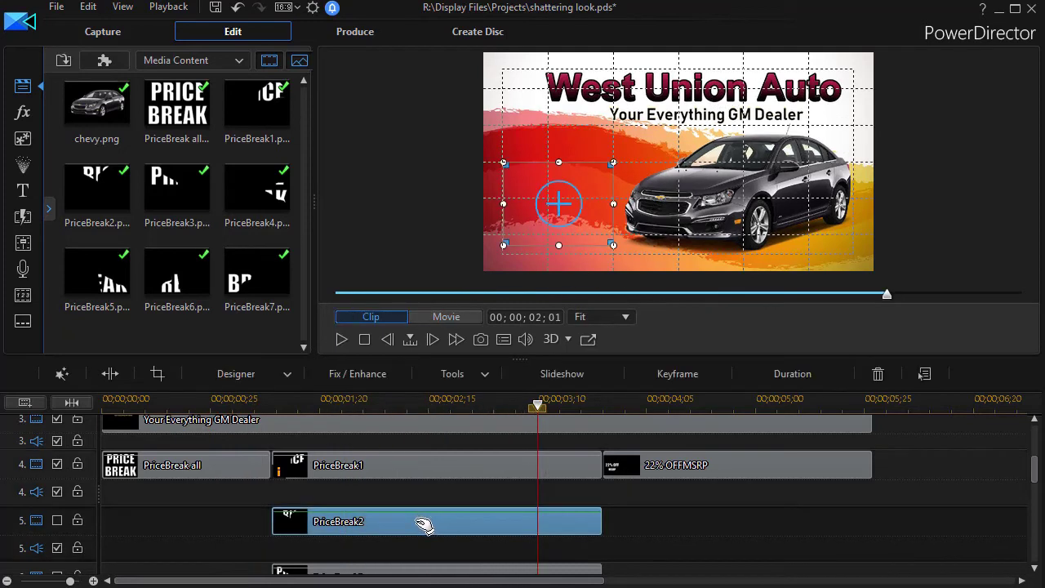
# Enable track 5 and open PriceBreak2 in the PiP Designer at its first frame.
pyautogui.click(58, 521)
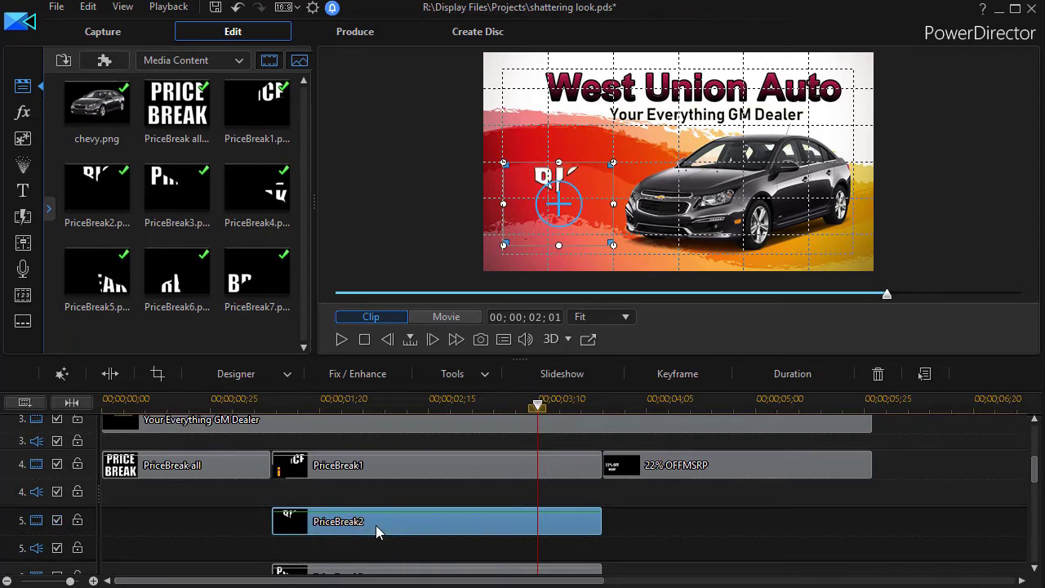
pyautogui.doubleClick(376, 526)
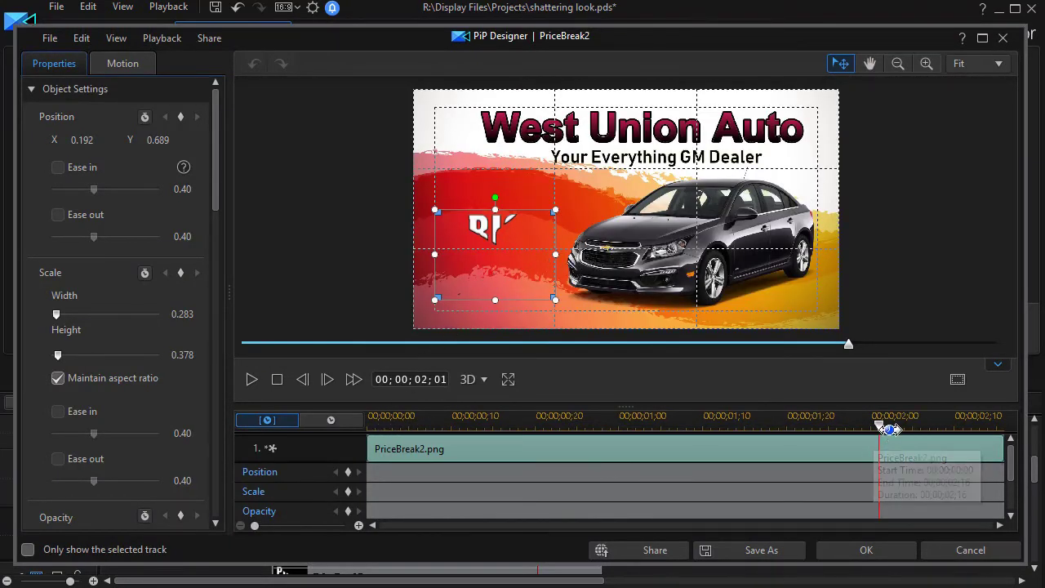
pyautogui.moveTo(882, 432); pyautogui.dragTo(285, 451)
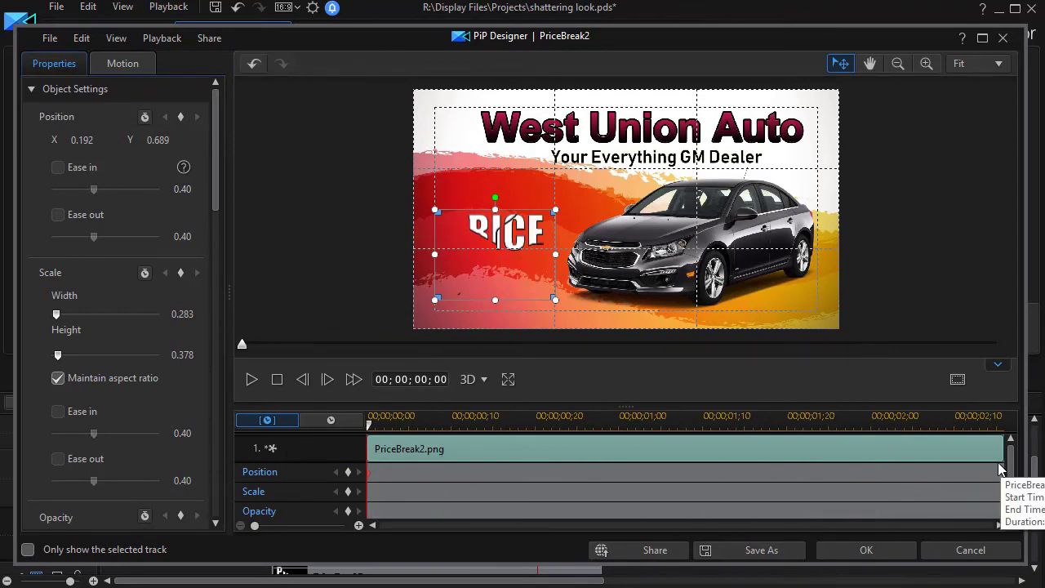
# At about 1;02, rotate the RI shard ~100° counter-clockwise off the right edge, then apply.
pyautogui.scroll(-2, 1011, 471)
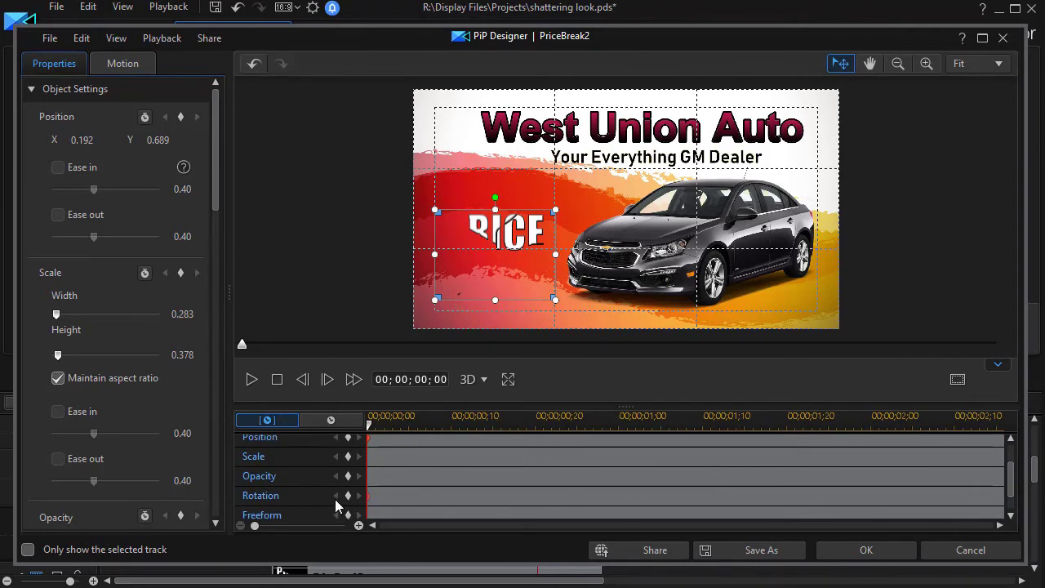
pyautogui.moveTo(372, 431); pyautogui.dragTo(637, 442)
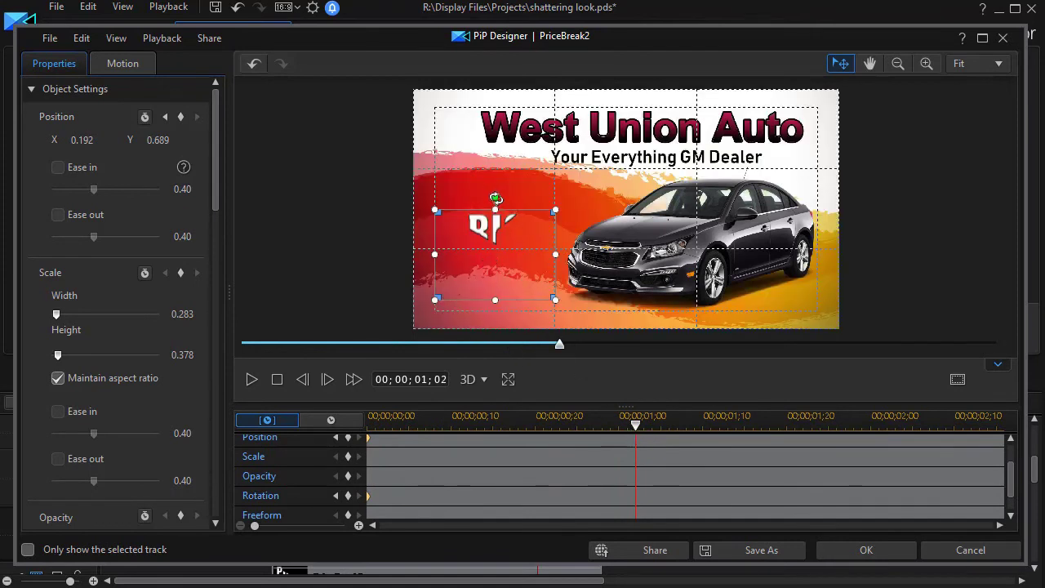
pyautogui.moveTo(495, 197); pyautogui.dragTo(887, 236)
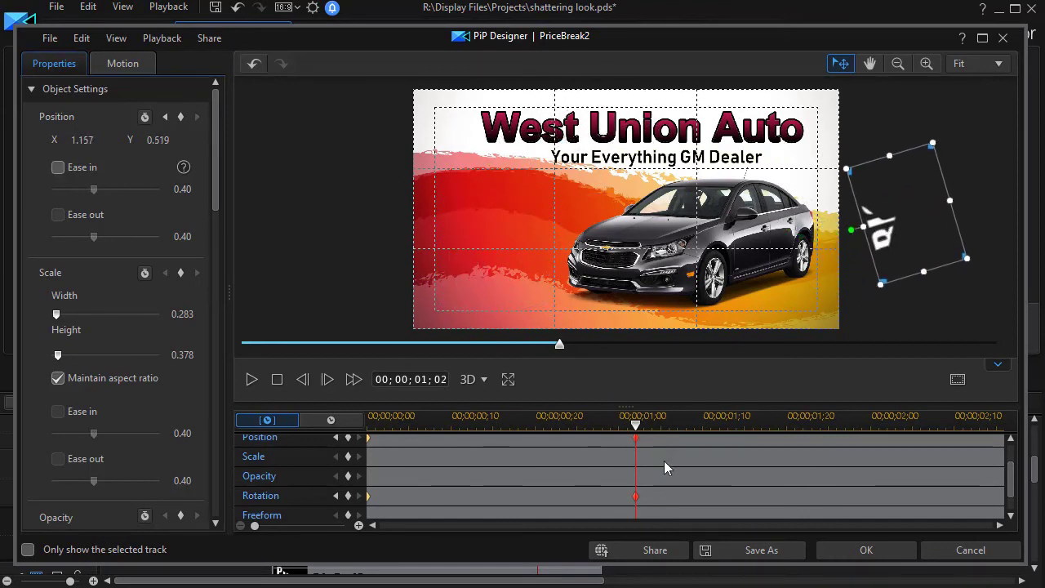
pyautogui.click(873, 556)
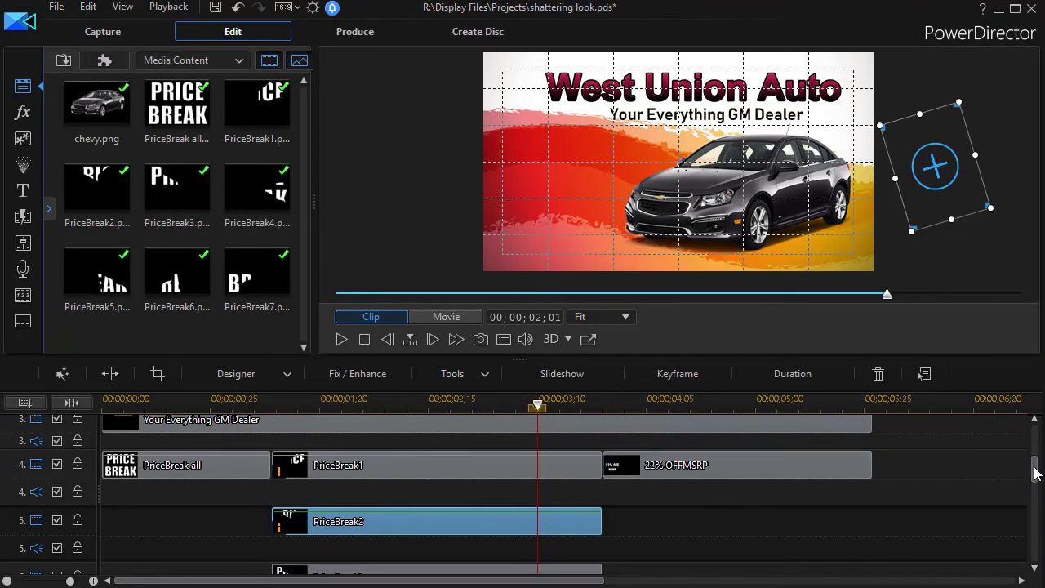
# Enable track 6 and open the PriceBreak3 clip in the PiP Designer.
pyautogui.scroll(-3, 1034, 466)
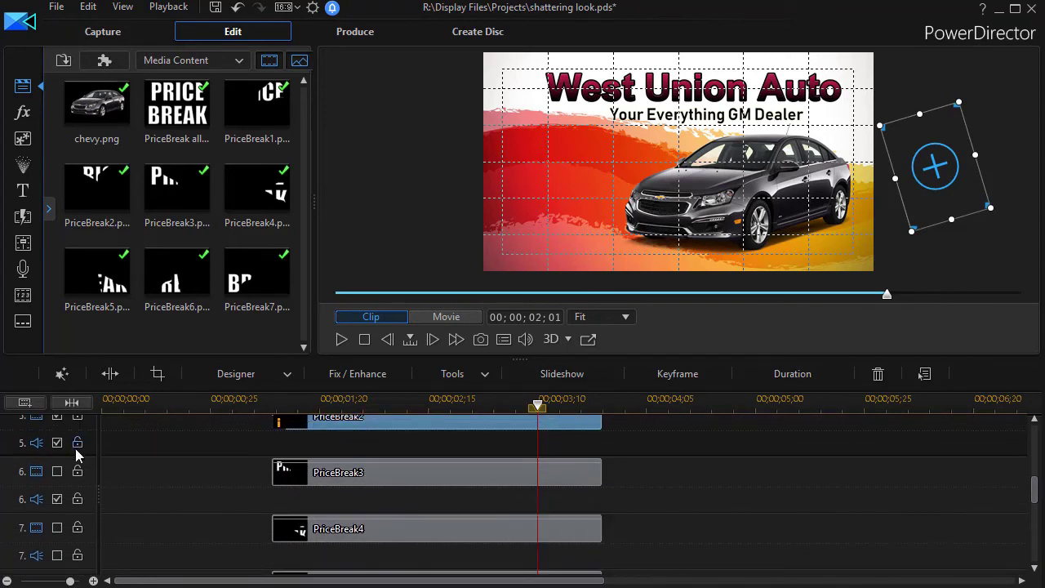
pyautogui.click(58, 472)
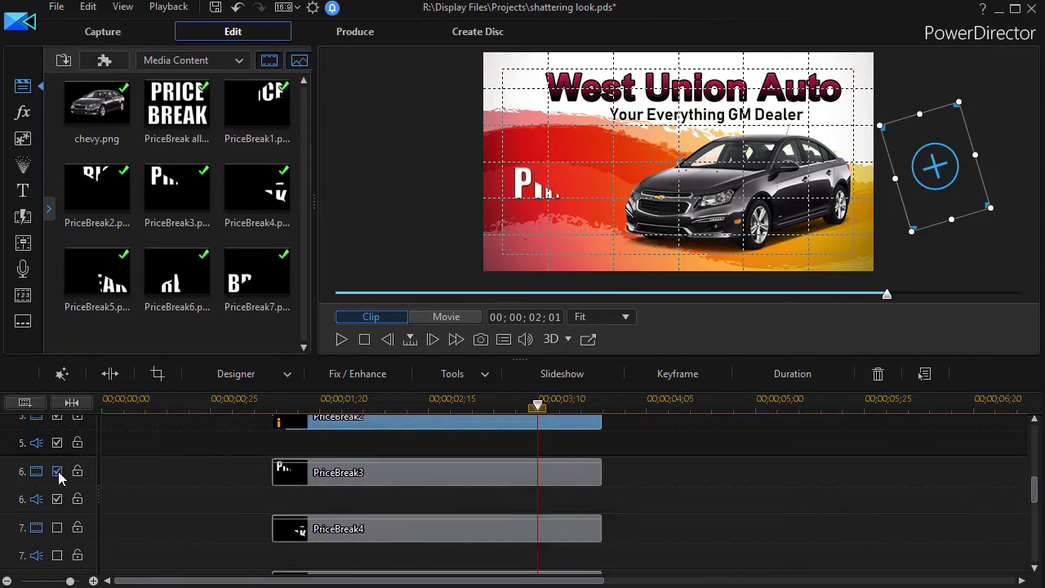
pyautogui.click(411, 473)
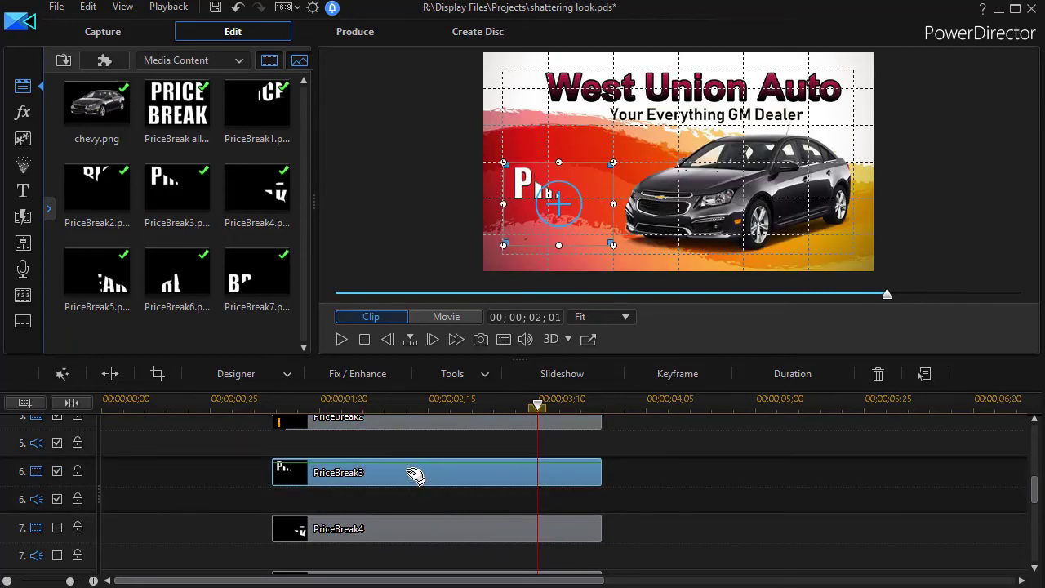
pyautogui.doubleClick(407, 473)
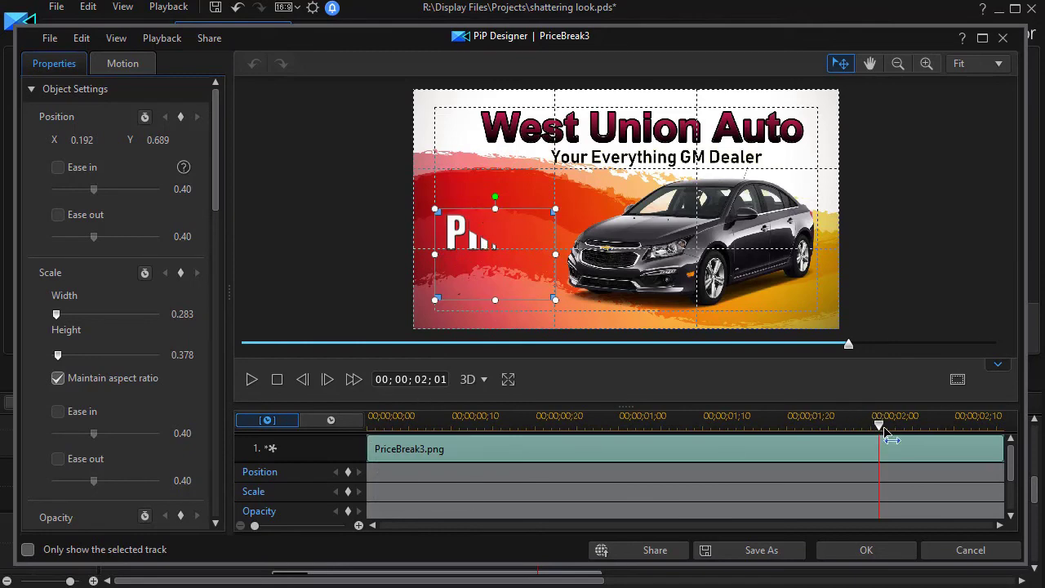
# Keyframe the shard's position at frame 0, then spin it off top-left at ~1s and apply.
pyautogui.moveTo(882, 439); pyautogui.dragTo(303, 438)
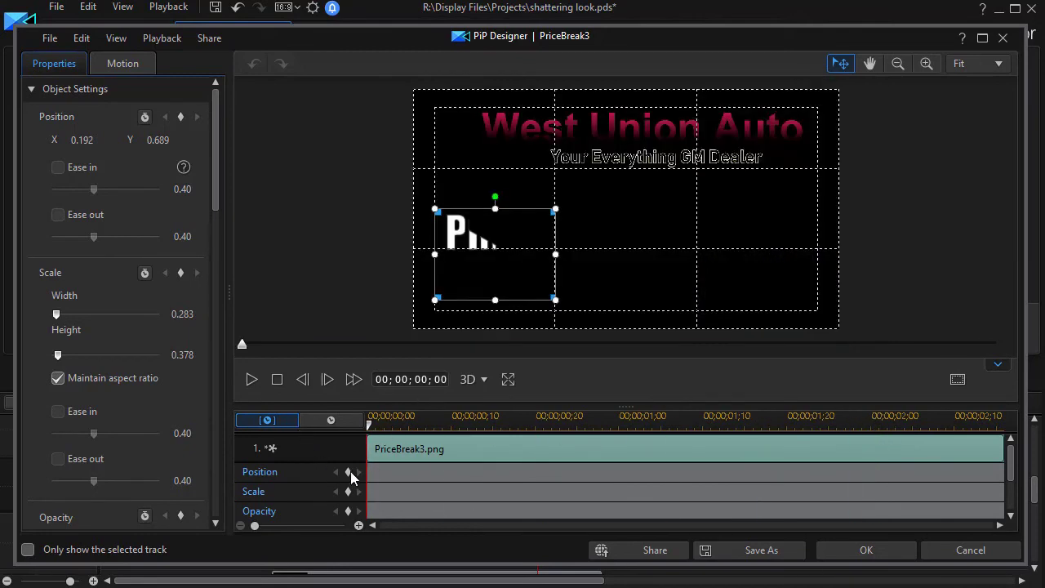
pyautogui.click(348, 472)
pyautogui.scroll(-2, 1011, 478)
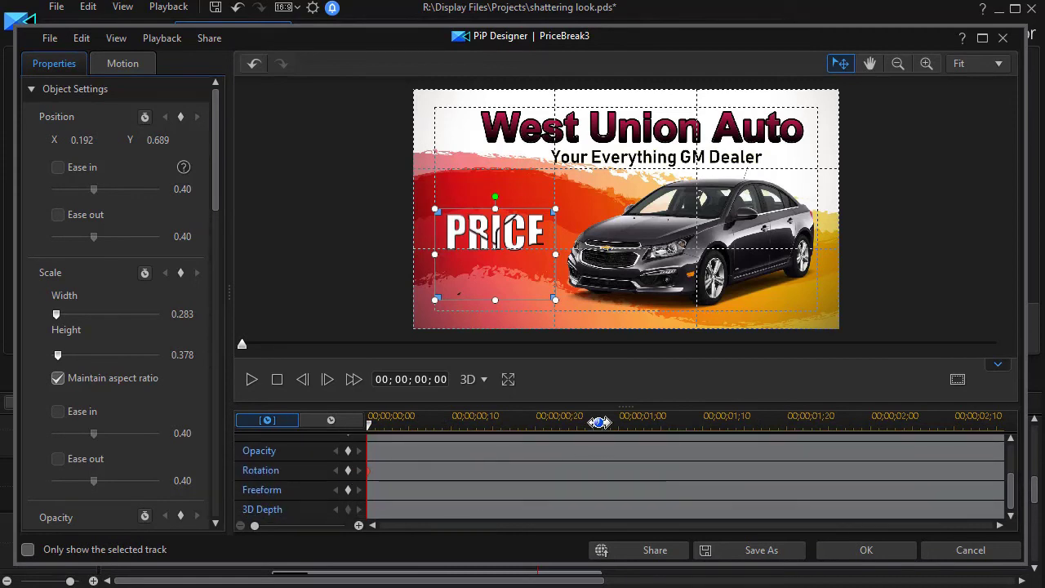
pyautogui.moveTo(370, 429); pyautogui.dragTo(641, 451)
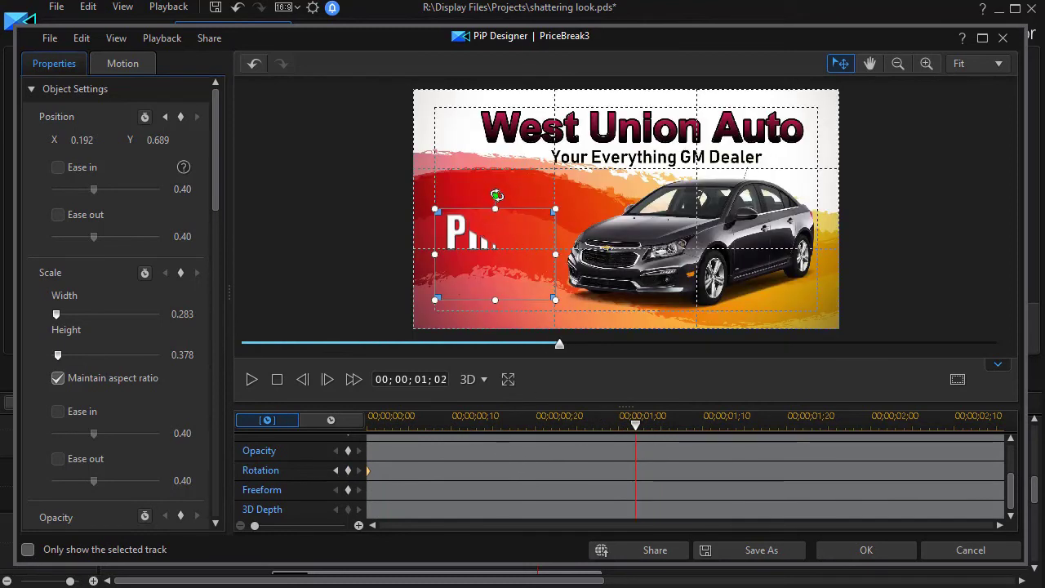
pyautogui.moveTo(497, 195); pyautogui.dragTo(309, 120)
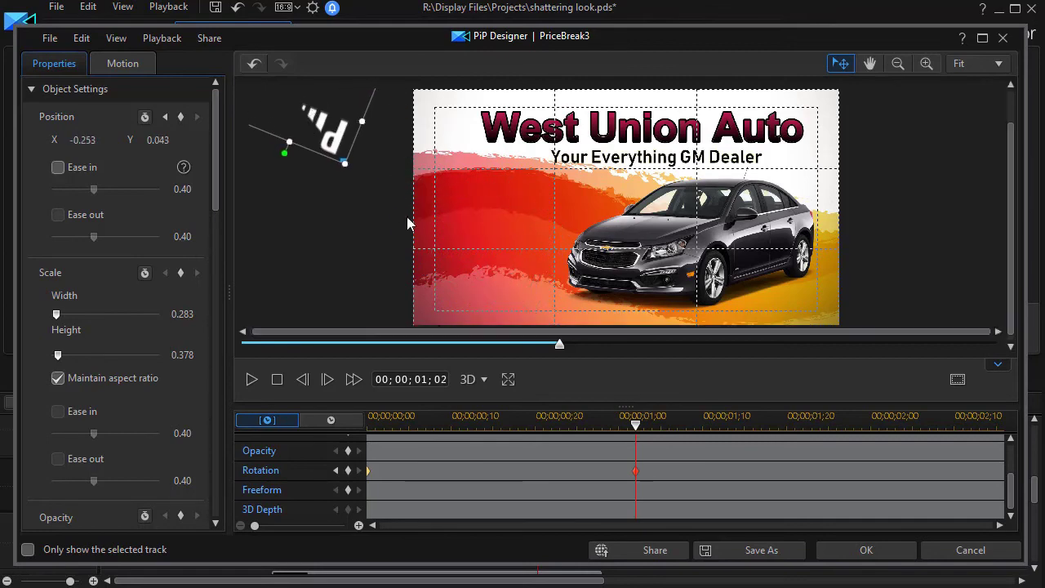
pyautogui.click(868, 549)
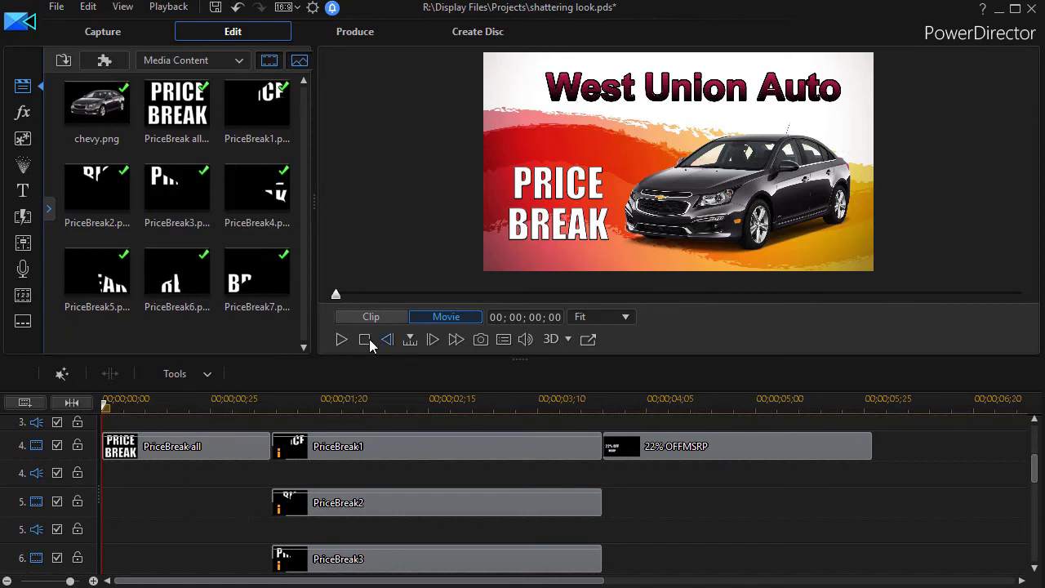
pyautogui.click(342, 340)
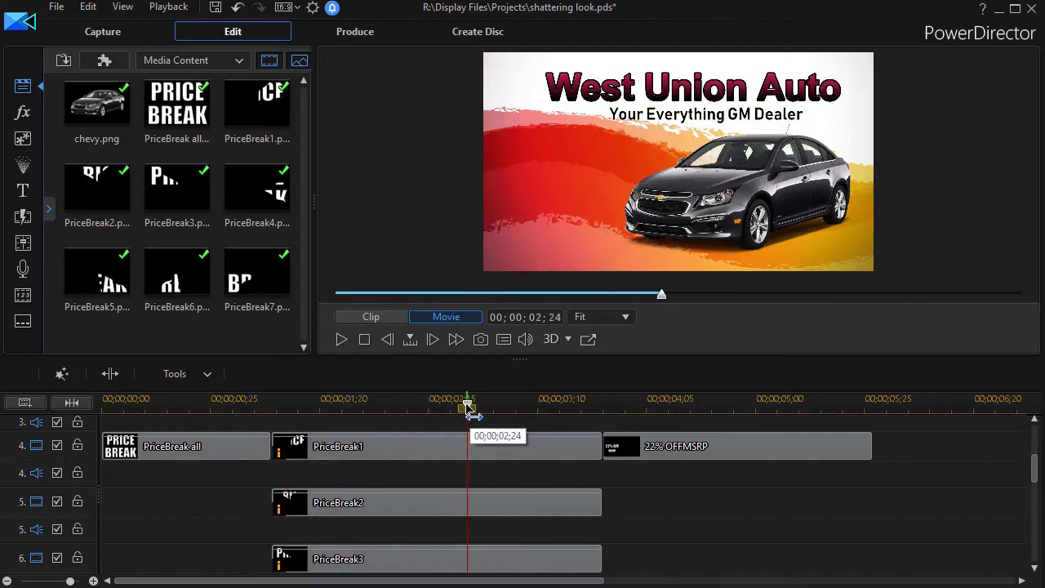
pyautogui.moveTo(460, 408); pyautogui.dragTo(285, 407)
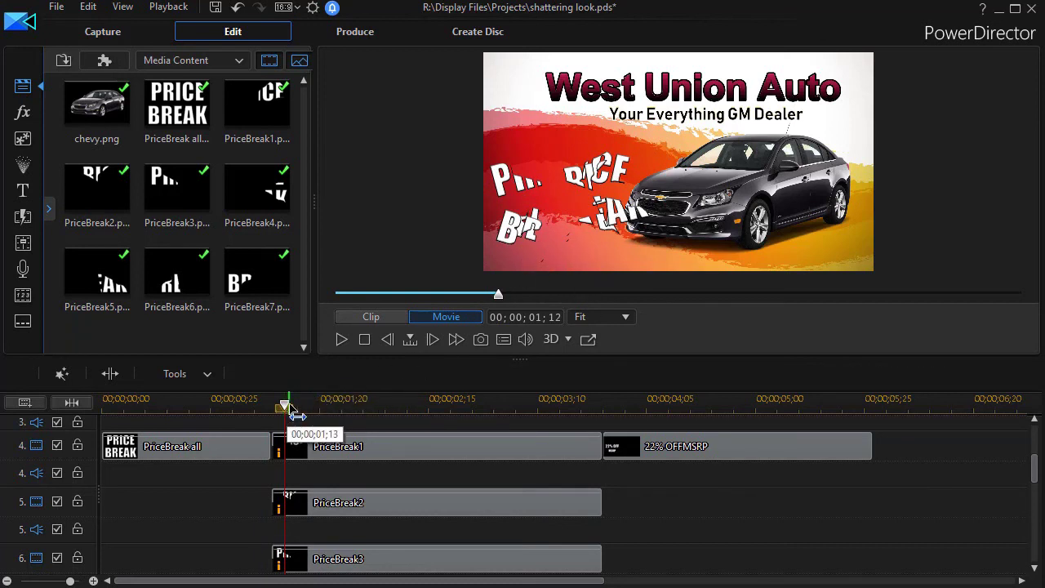
pyautogui.moveTo(285, 409); pyautogui.dragTo(796, 454)
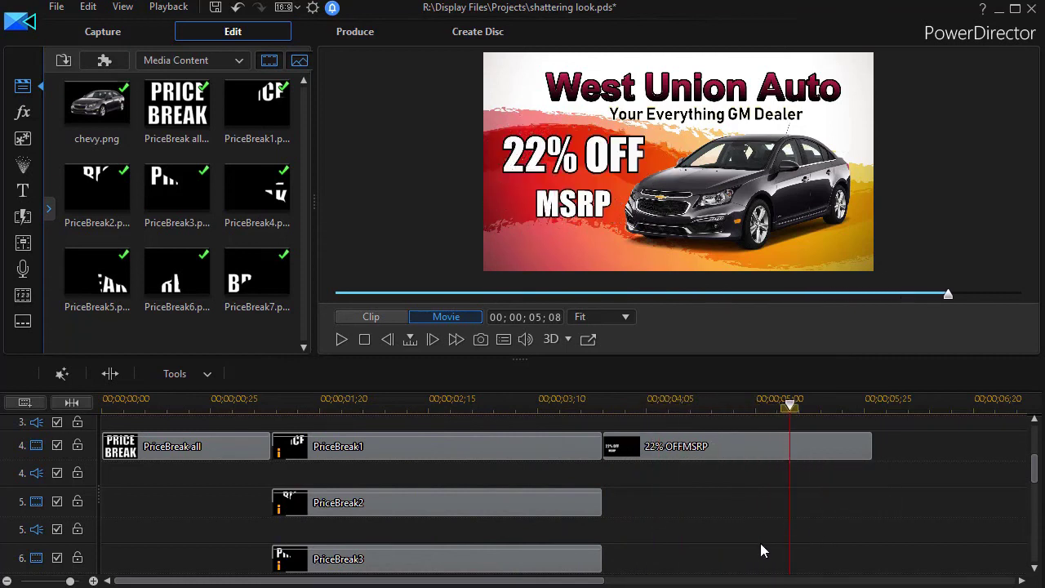